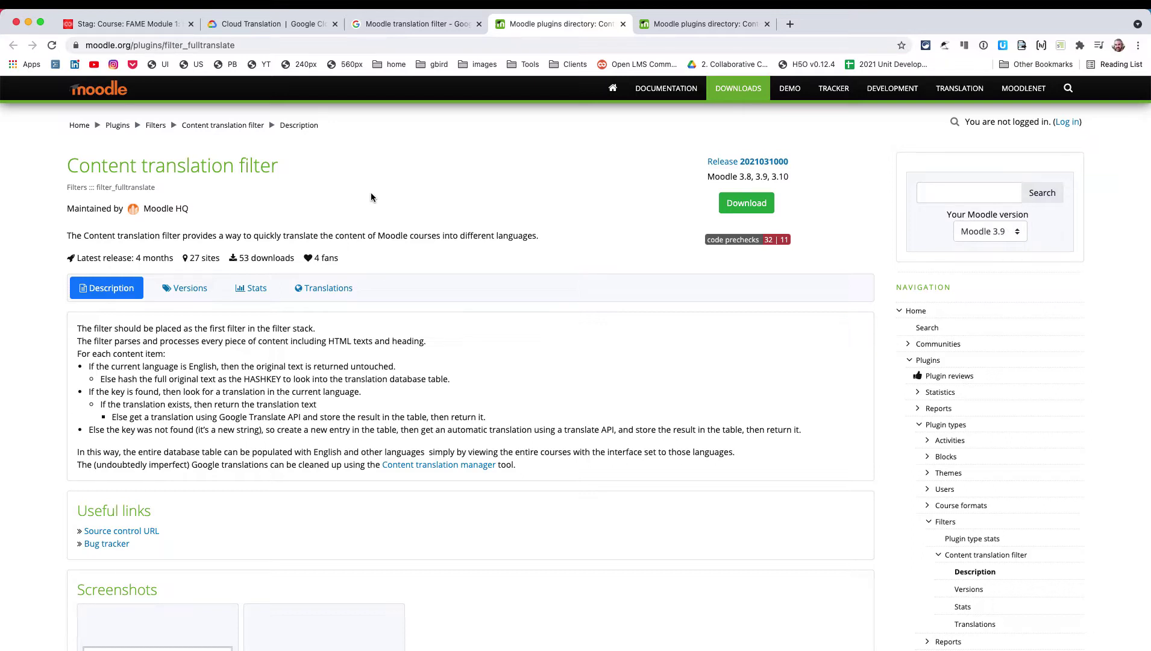
# Step: Switch to the FAME Module 1 course tab and open the footer language menu
pyautogui.click(92, 28)
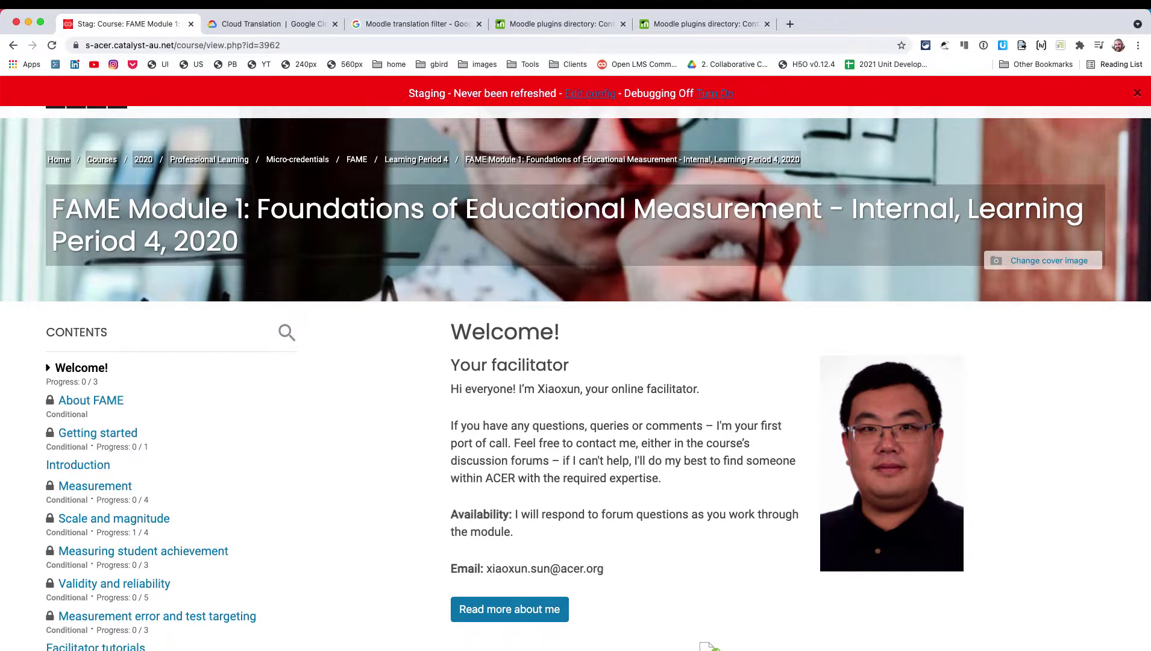
pyautogui.scroll(-20, 1045, 502)
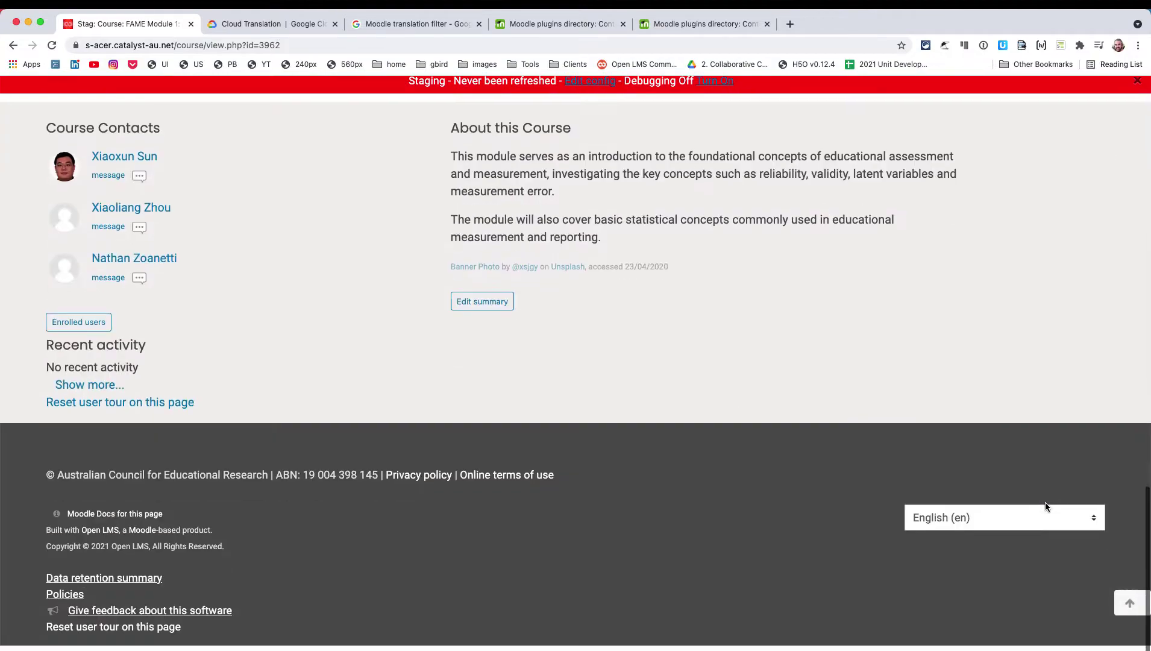
pyautogui.scroll(5, 1045, 506)
pyautogui.scroll(-5, 1044, 506)
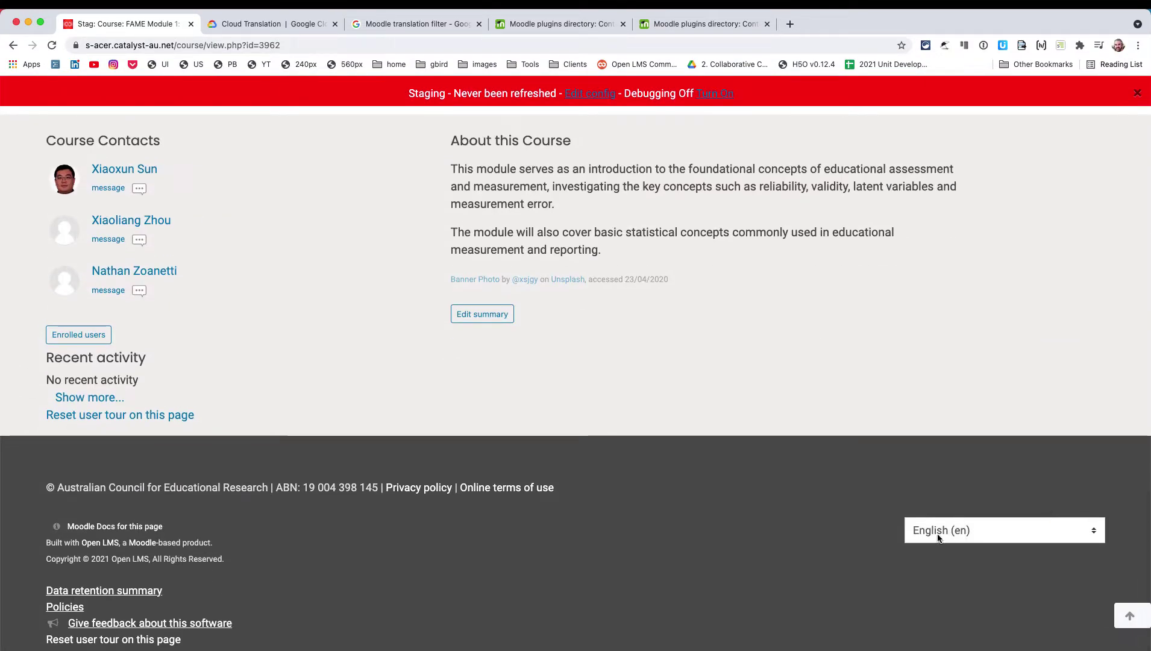
pyautogui.scroll(10, 935, 398)
pyautogui.scroll(5, 935, 398)
pyautogui.scroll(-15, 936, 397)
pyautogui.click(984, 537)
# Step: Choose Français (fr) as the site language
pyautogui.click(943, 572)
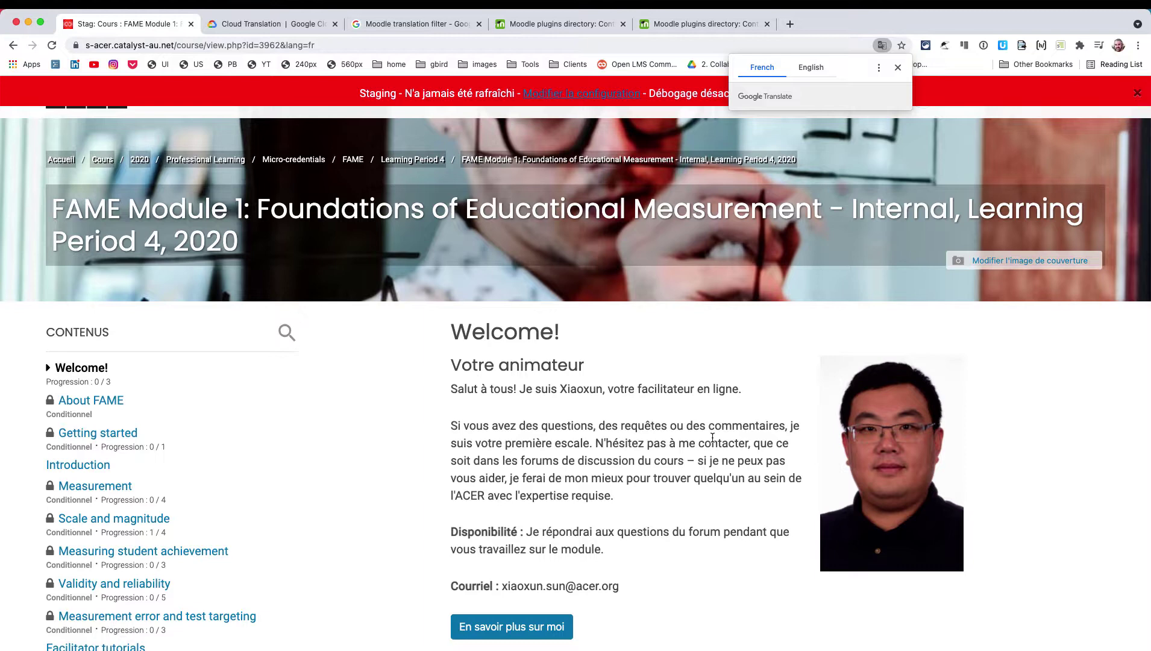
pyautogui.scroll(-5, 643, 468)
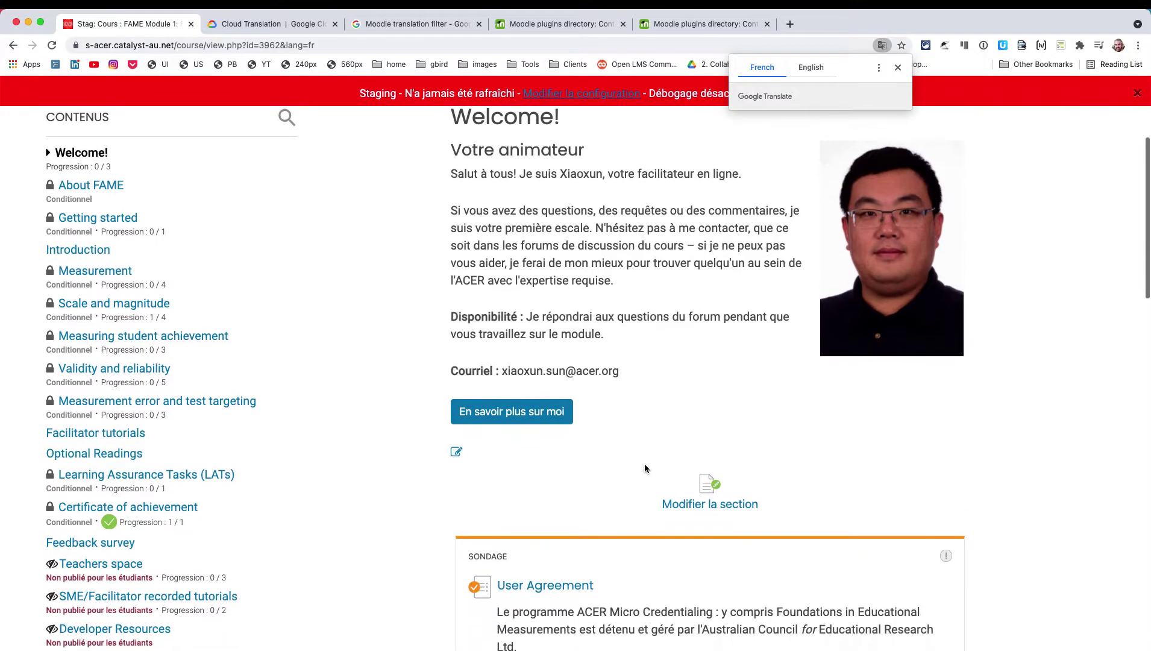
pyautogui.scroll(5, 644, 467)
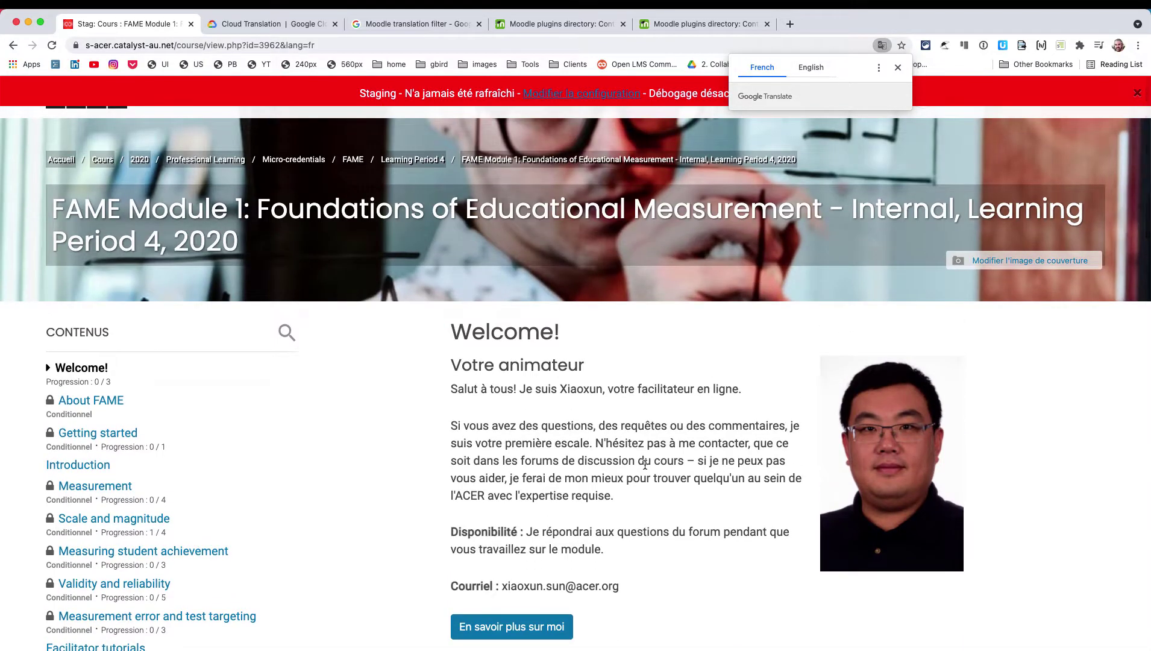
# Step: Dismiss the browser's translation offer and scroll through the machine-translated French course sections
pyautogui.click(897, 68)
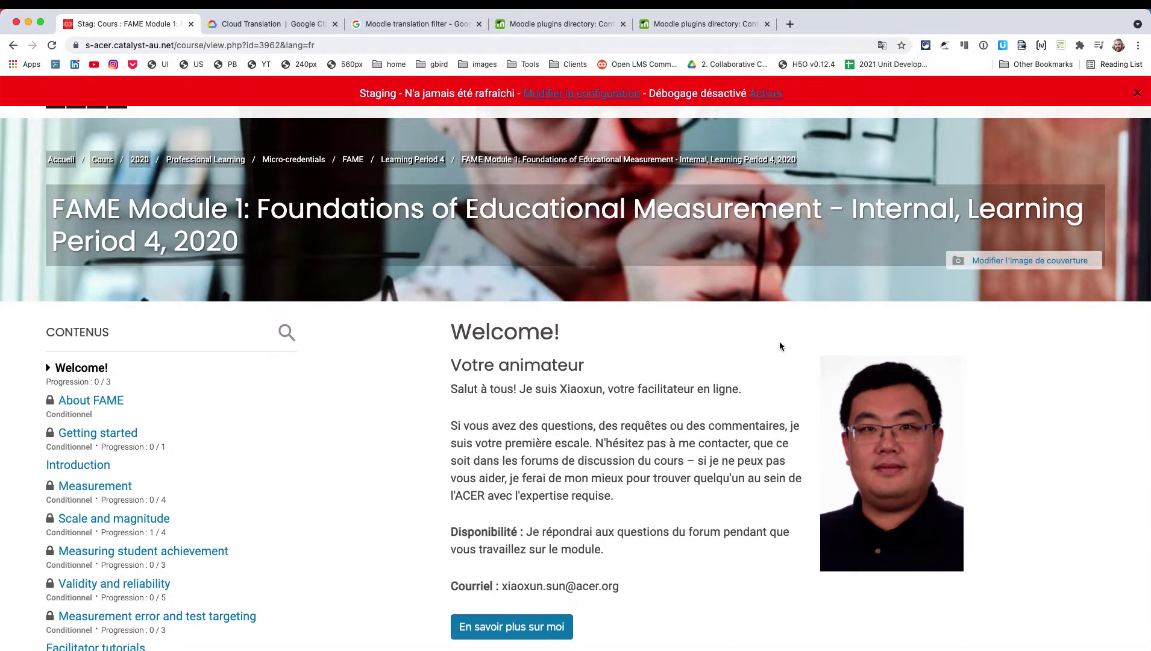
pyautogui.scroll(-5, 762, 357)
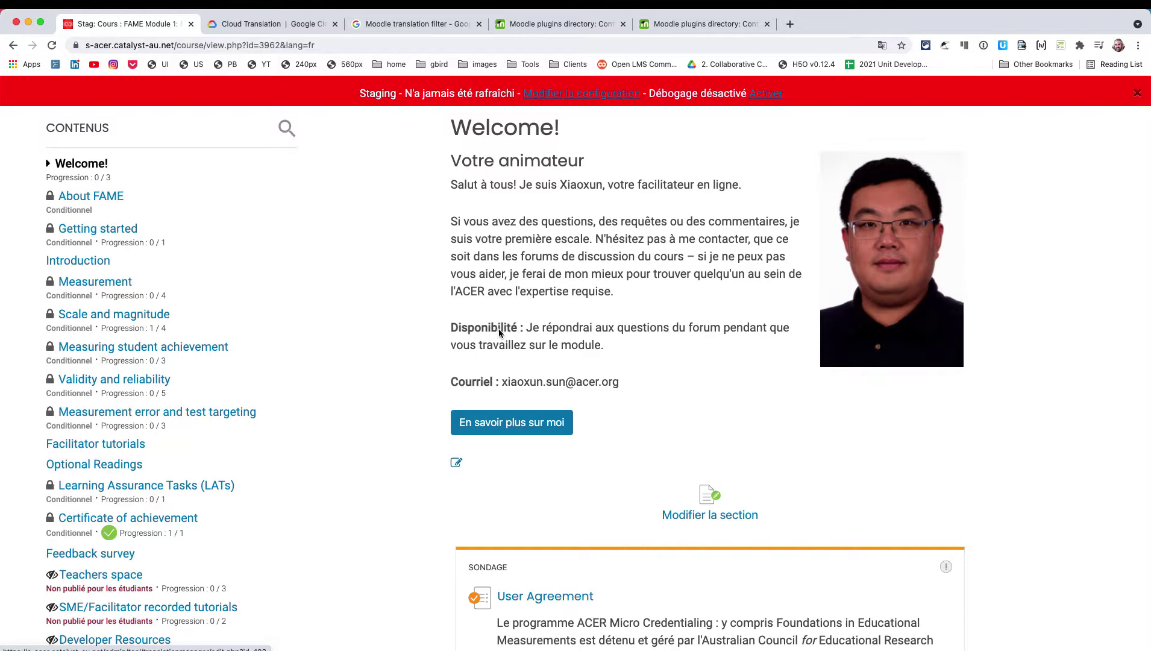
pyautogui.scroll(-5, 690, 439)
pyautogui.scroll(-1, 690, 439)
pyautogui.scroll(5, 690, 439)
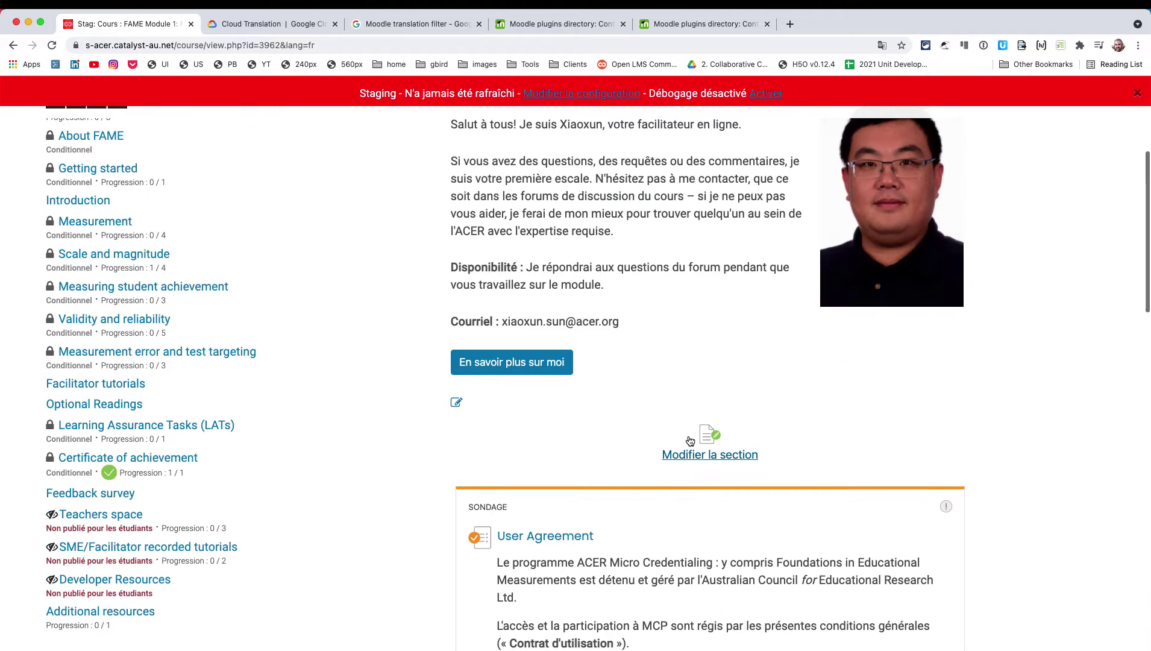
# Step: Open the translation editor for the welcome text, inspect the French version, then close it
pyautogui.click(456, 405)
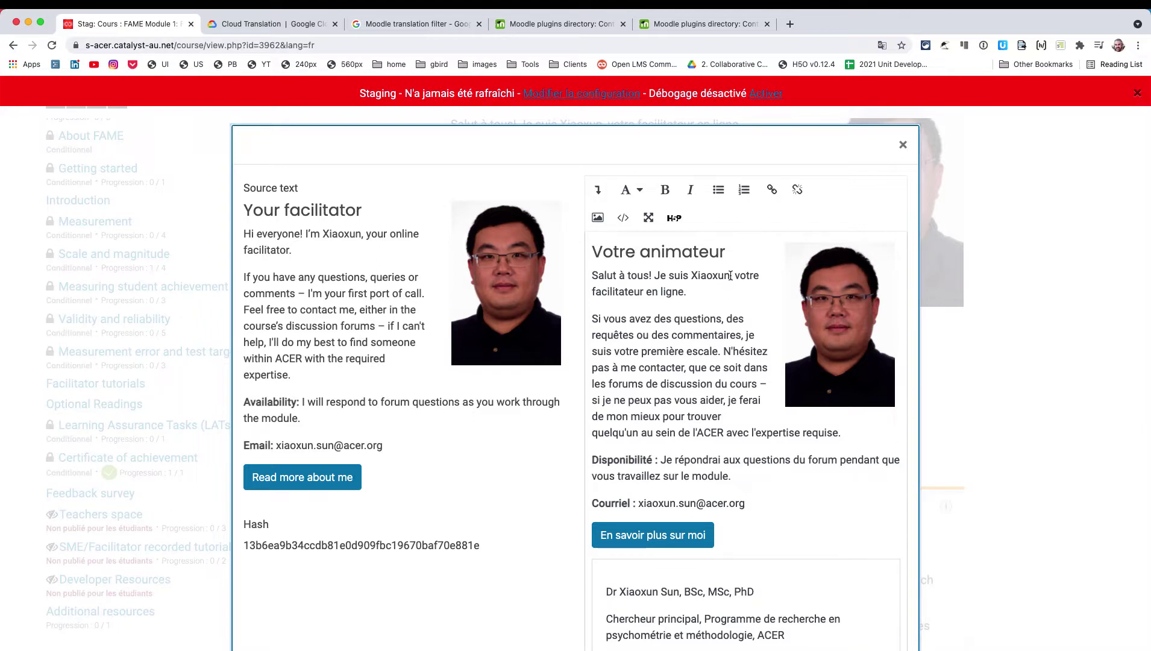
pyautogui.click(697, 293)
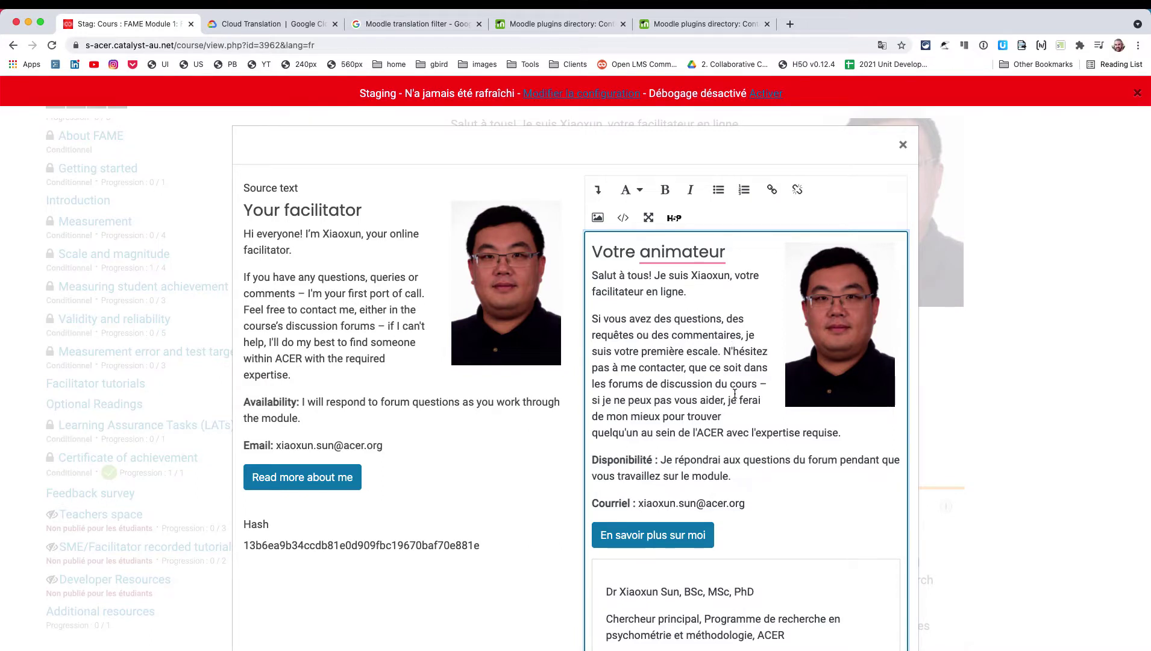
pyautogui.scroll(-1, 814, 302)
pyautogui.click(903, 147)
pyautogui.scroll(-2, 985, 373)
pyautogui.scroll(6, 985, 377)
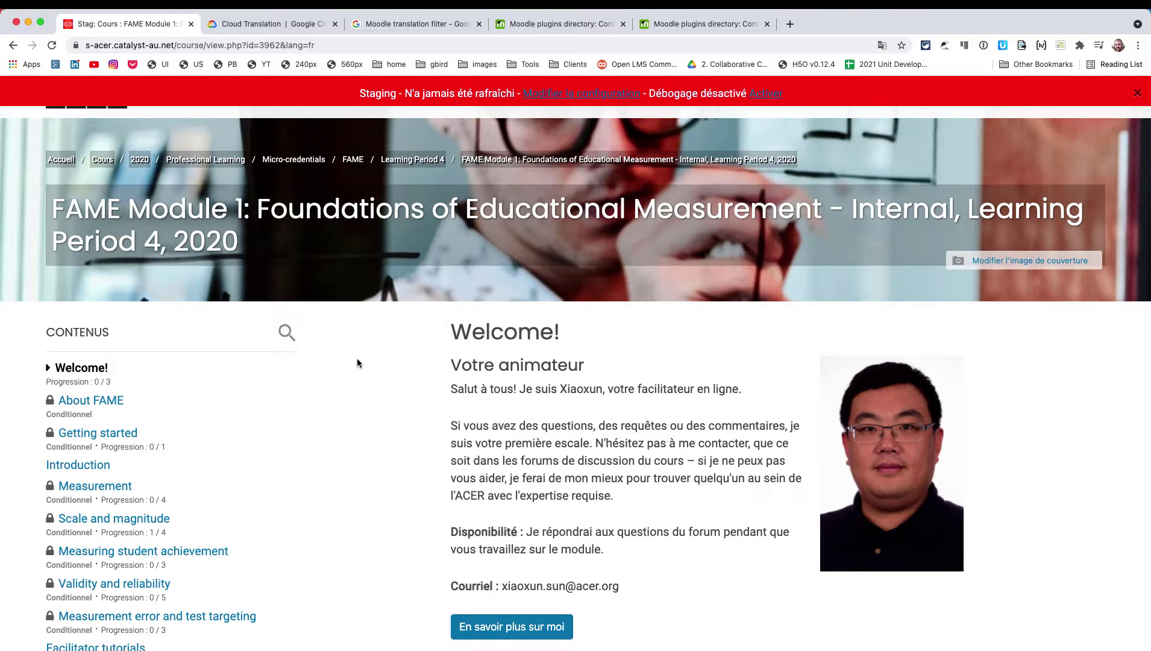
pyautogui.scroll(-3, 468, 416)
pyautogui.scroll(-7, 468, 415)
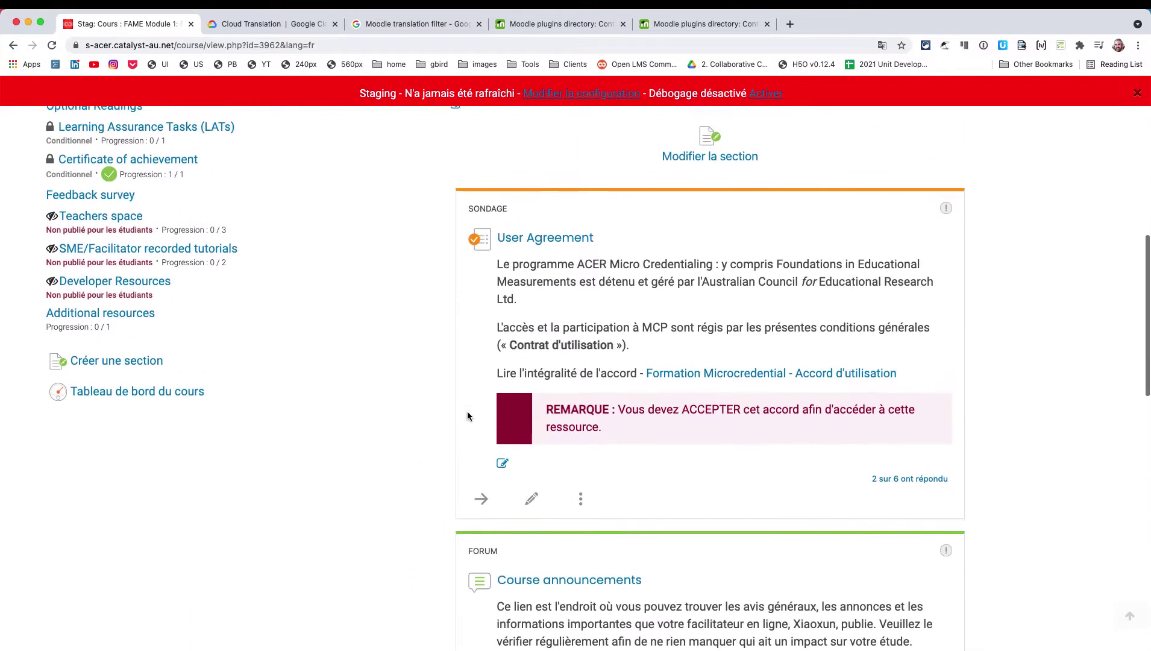
pyautogui.scroll(3, 468, 416)
pyautogui.scroll(-8, 467, 416)
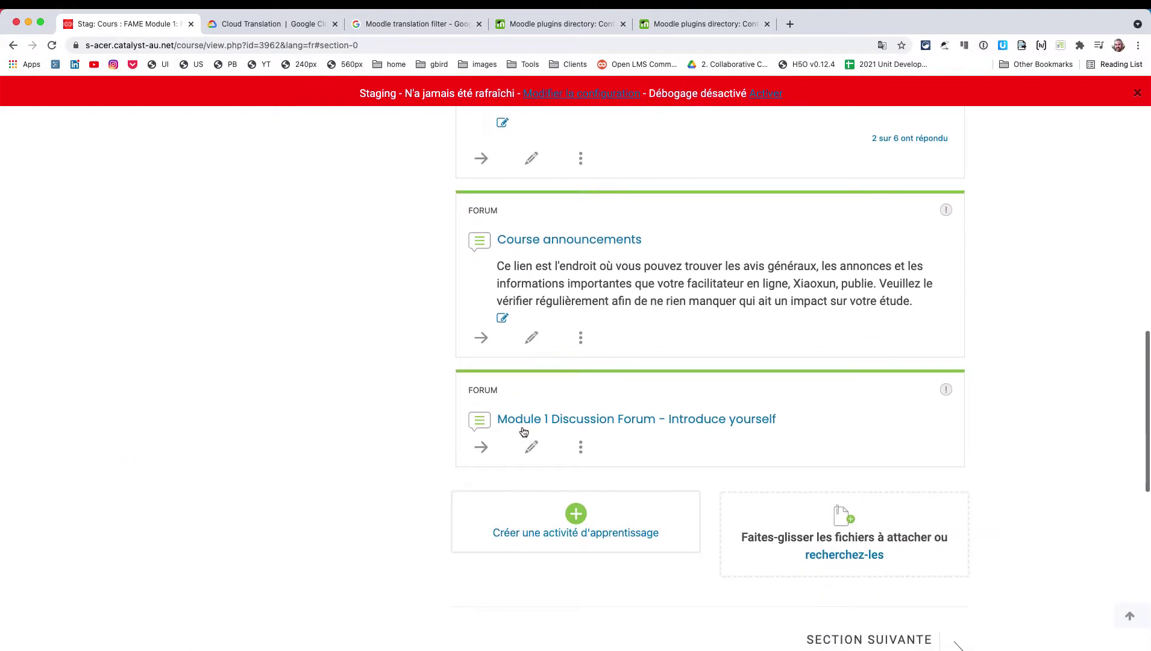
pyautogui.click(555, 420)
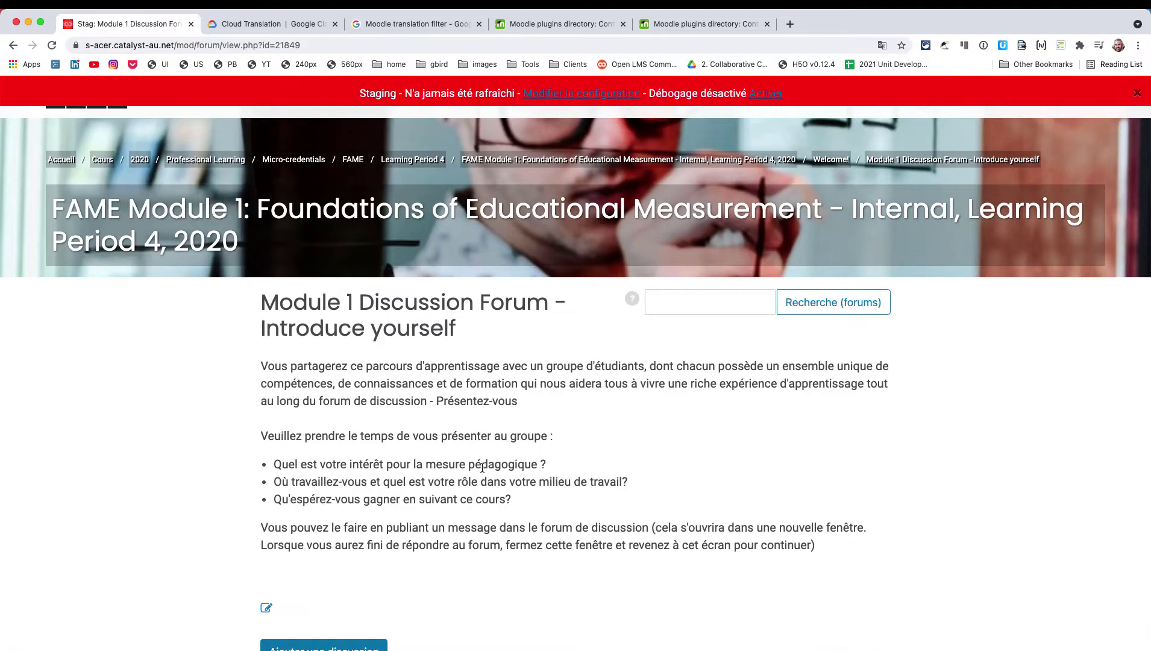
pyautogui.scroll(-4, 458, 482)
pyautogui.scroll(-2, 482, 467)
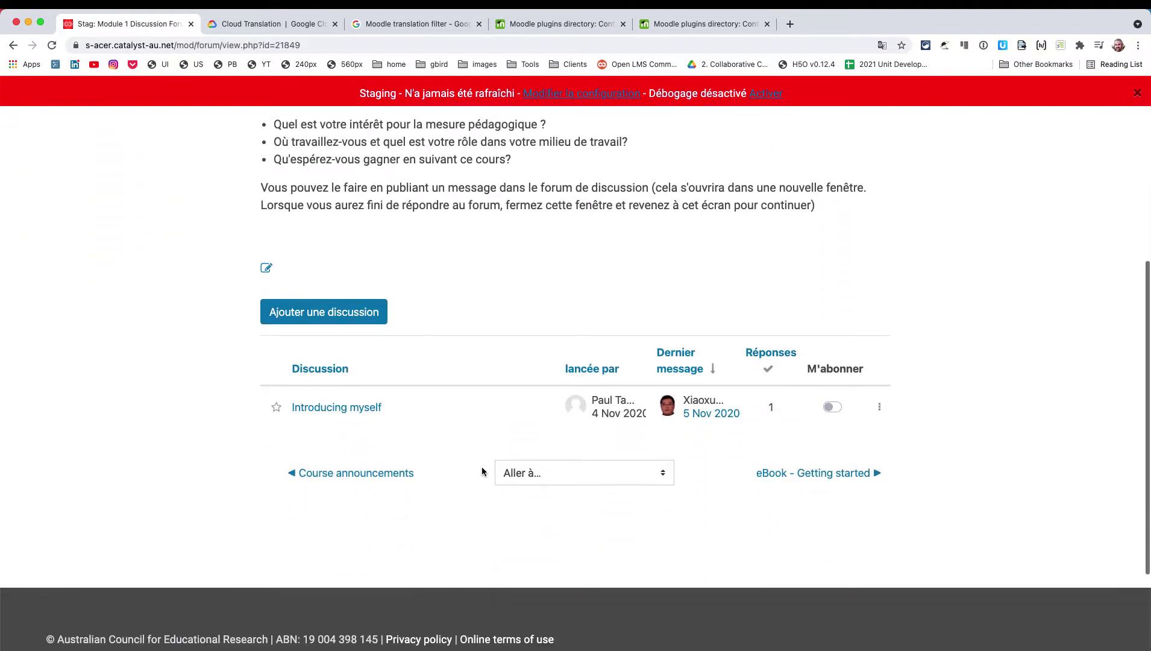
pyautogui.click(347, 409)
pyautogui.scroll(-4, 521, 414)
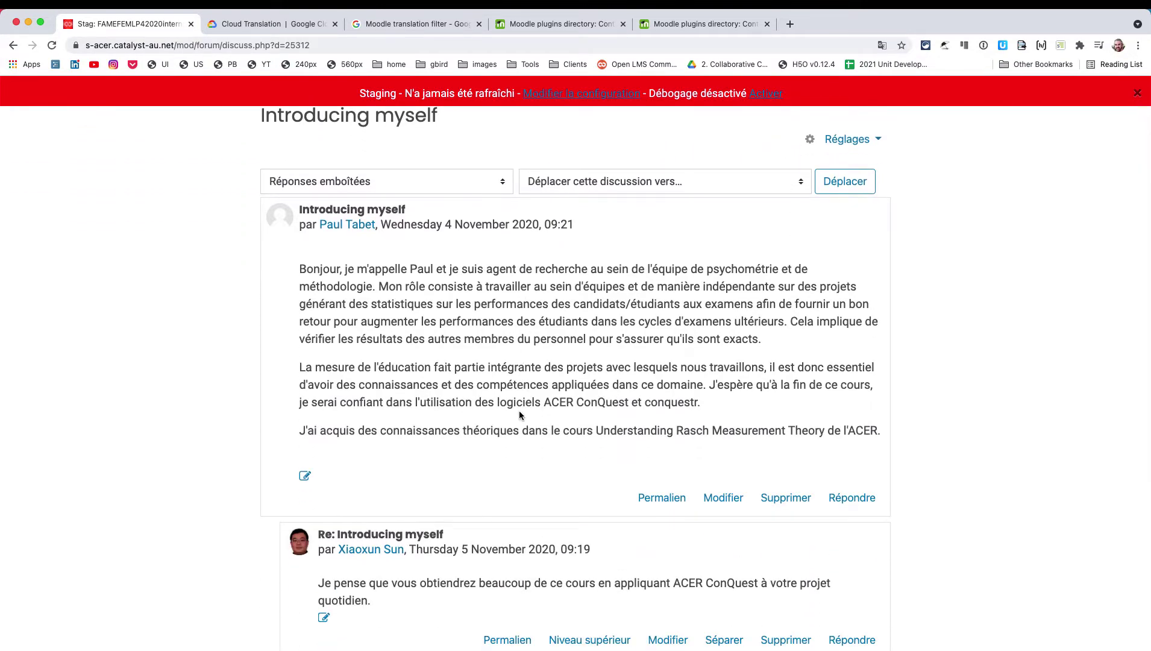
pyautogui.scroll(5, 521, 414)
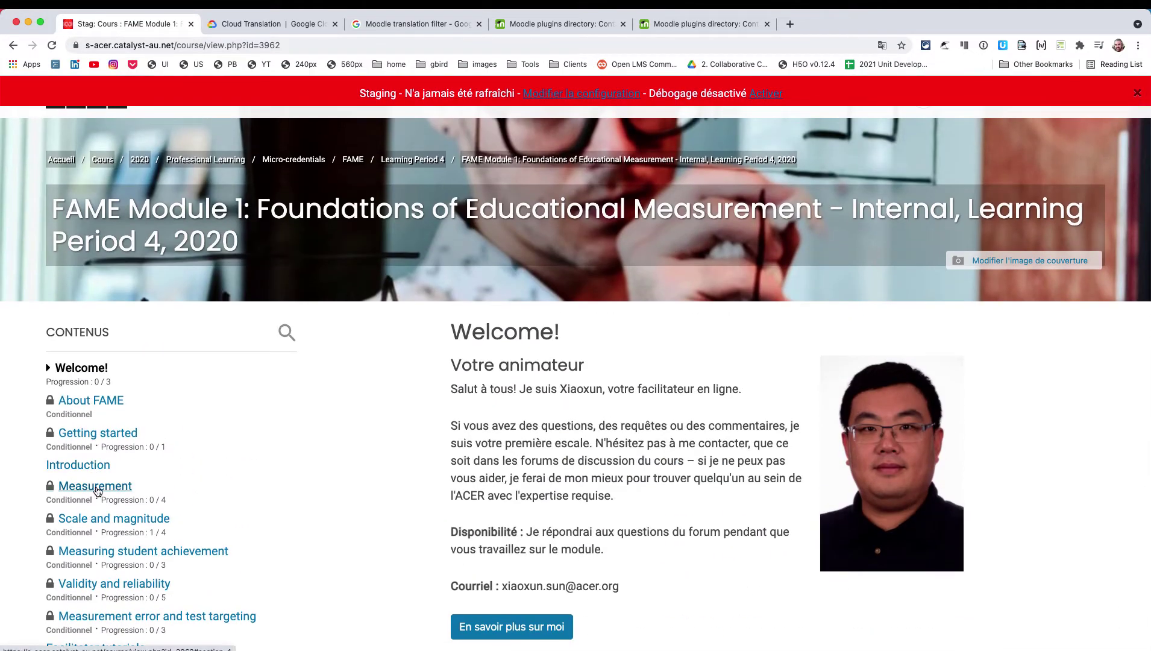
# Step: Go to the Measurement section and open the 'What is measurement? - eBook' in French
pyautogui.click(95, 488)
pyautogui.scroll(-6, 288, 483)
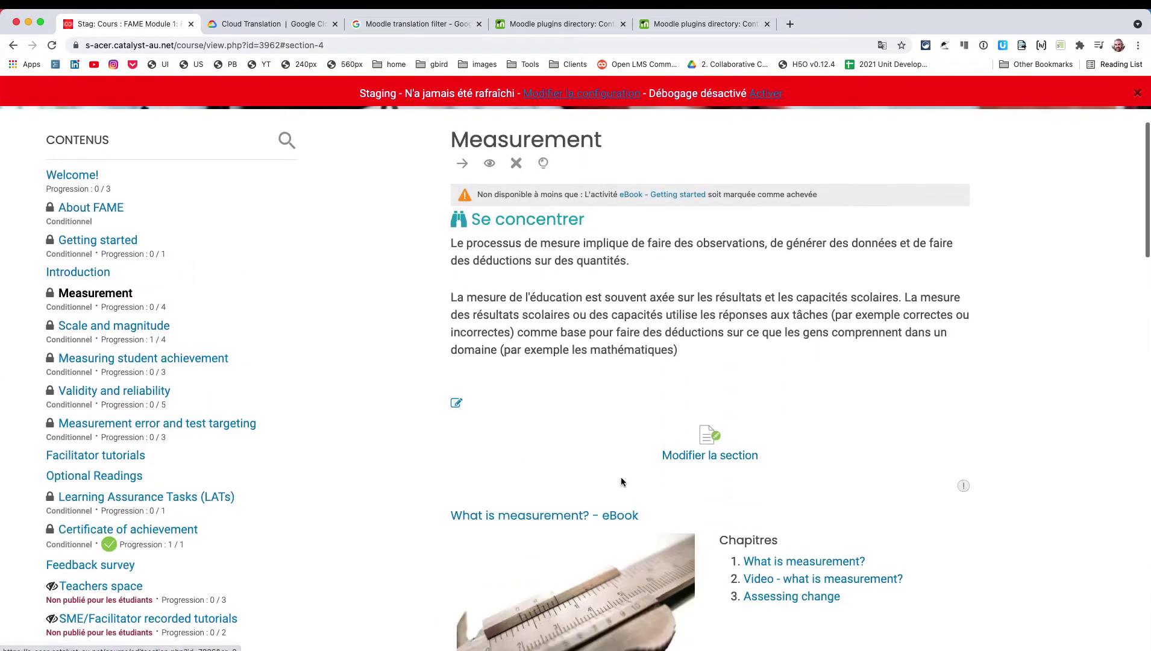
pyautogui.click(545, 345)
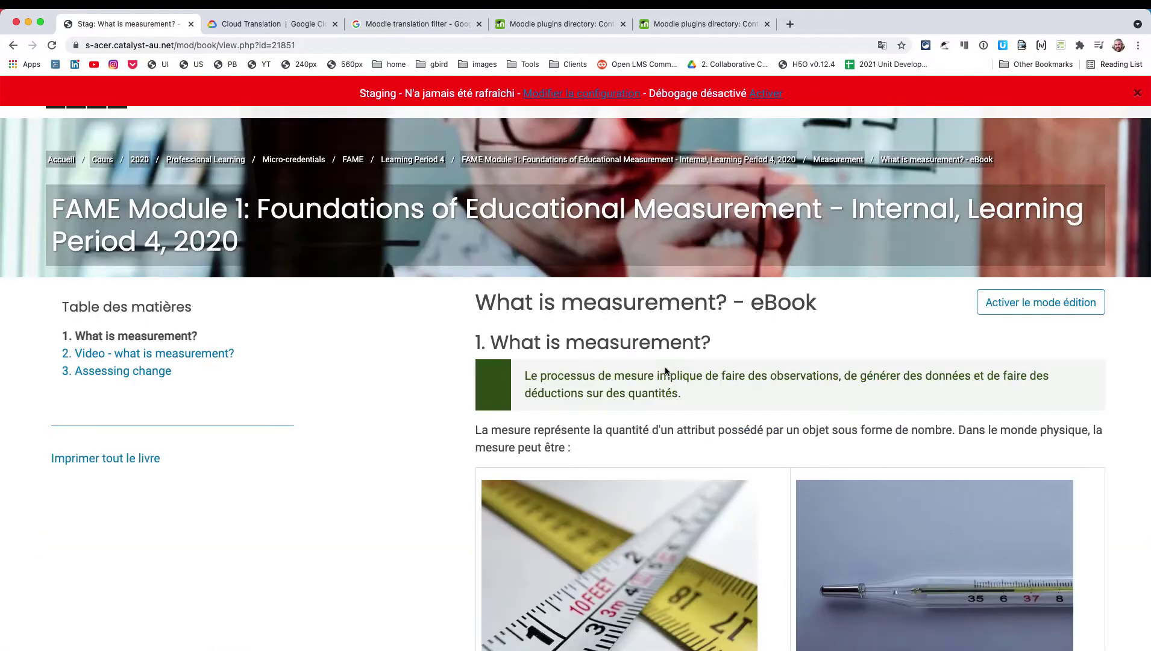
pyautogui.scroll(-3, 665, 371)
pyautogui.scroll(-5, 665, 371)
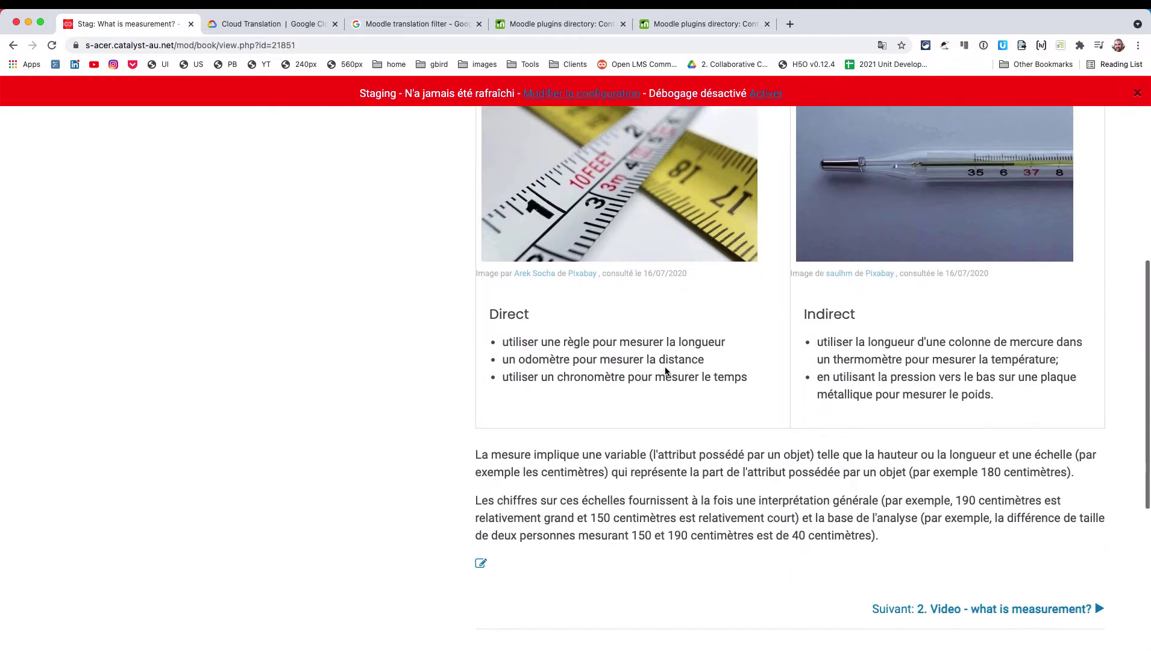
pyautogui.scroll(8, 665, 371)
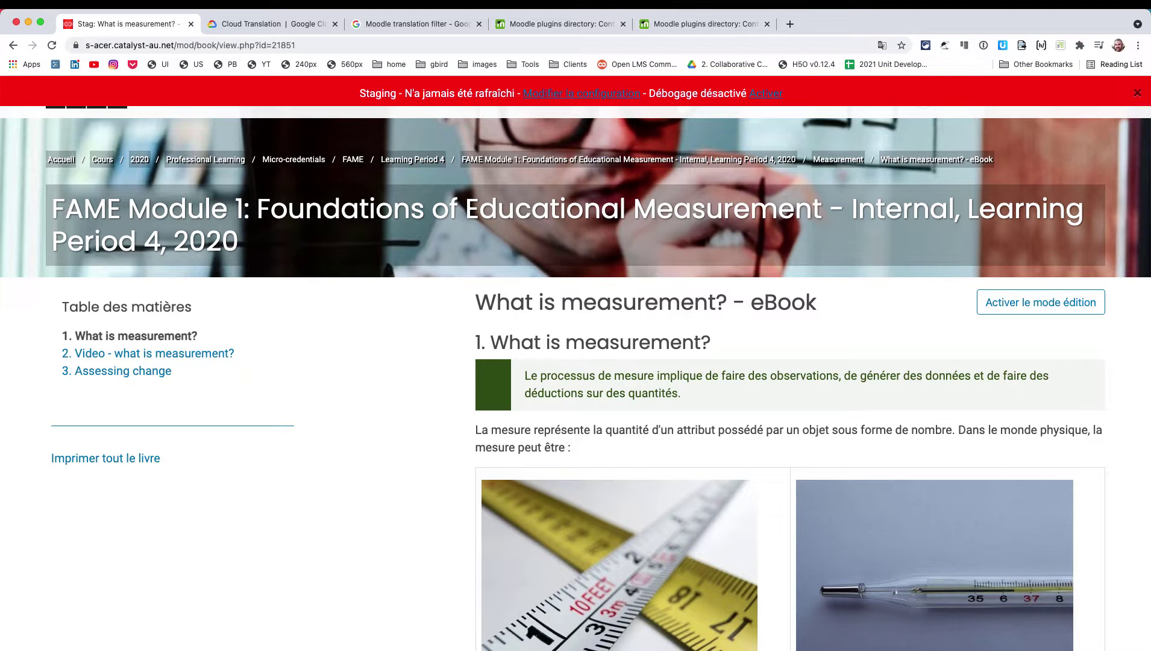
# Step: Compare the Content translation filter and Content translation manager plugin pages on moodle.org
pyautogui.click(573, 24)
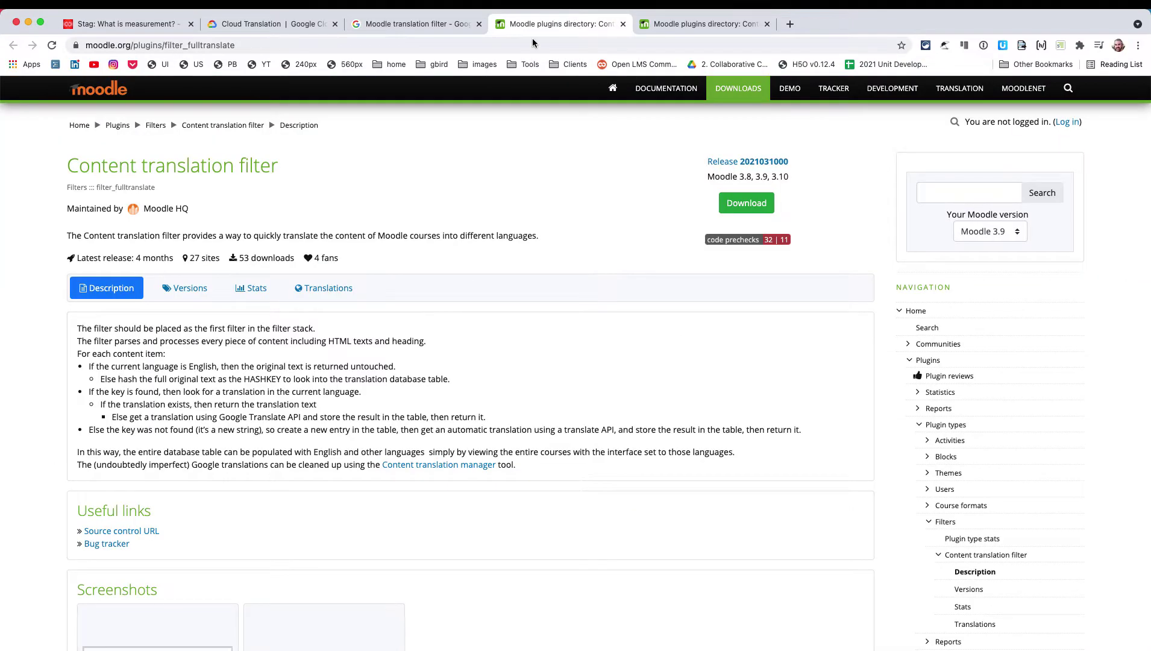
pyautogui.click(707, 26)
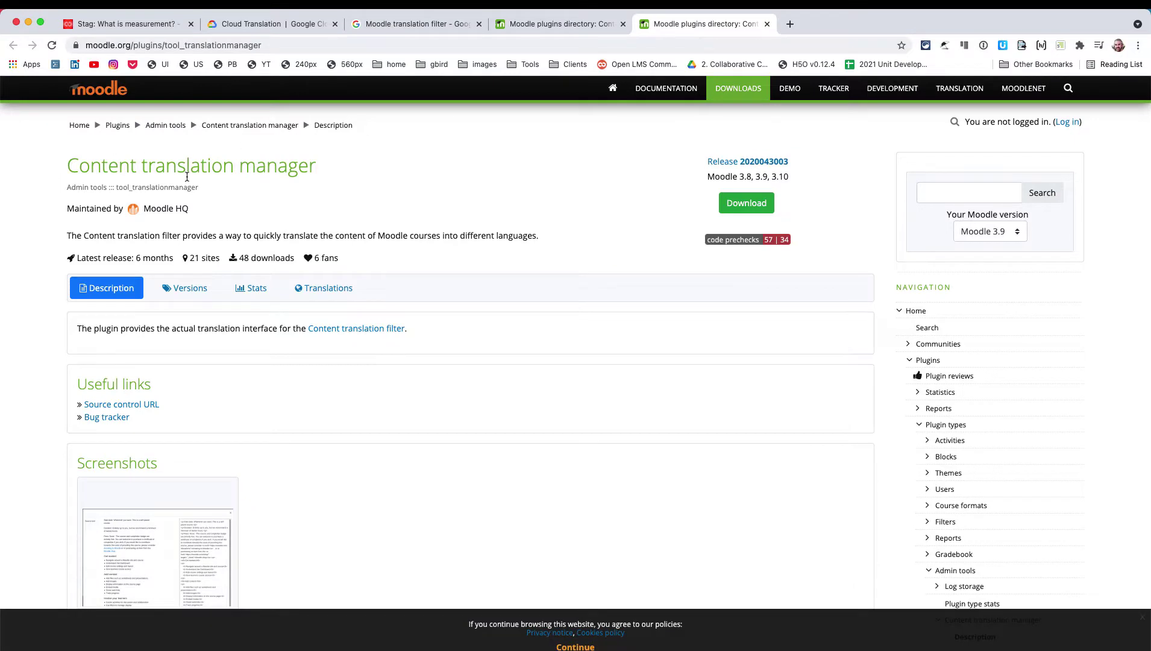
pyautogui.scroll(-5, 393, 383)
pyautogui.scroll(-2, 392, 386)
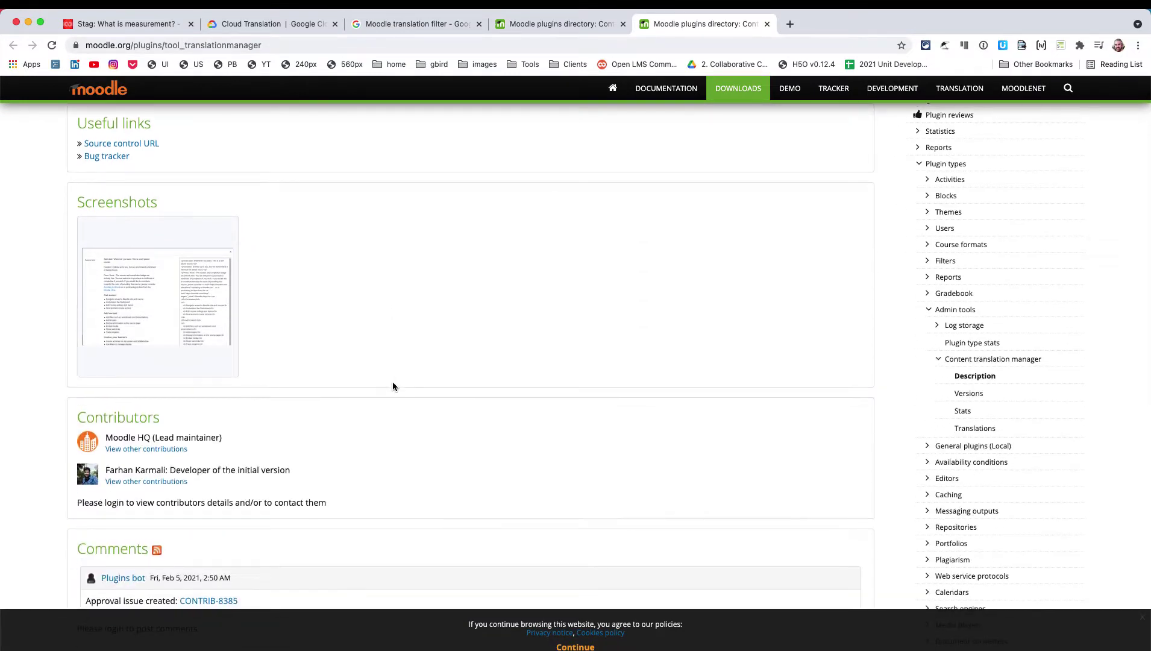
pyautogui.scroll(-4, 393, 387)
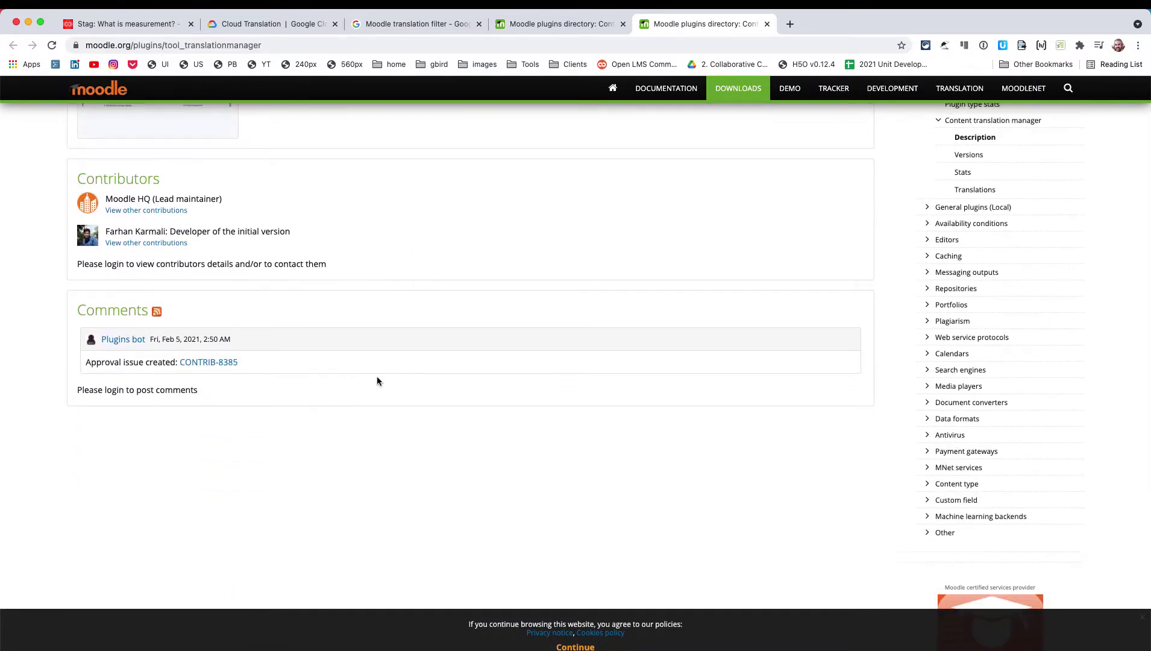
pyautogui.scroll(10, 323, 503)
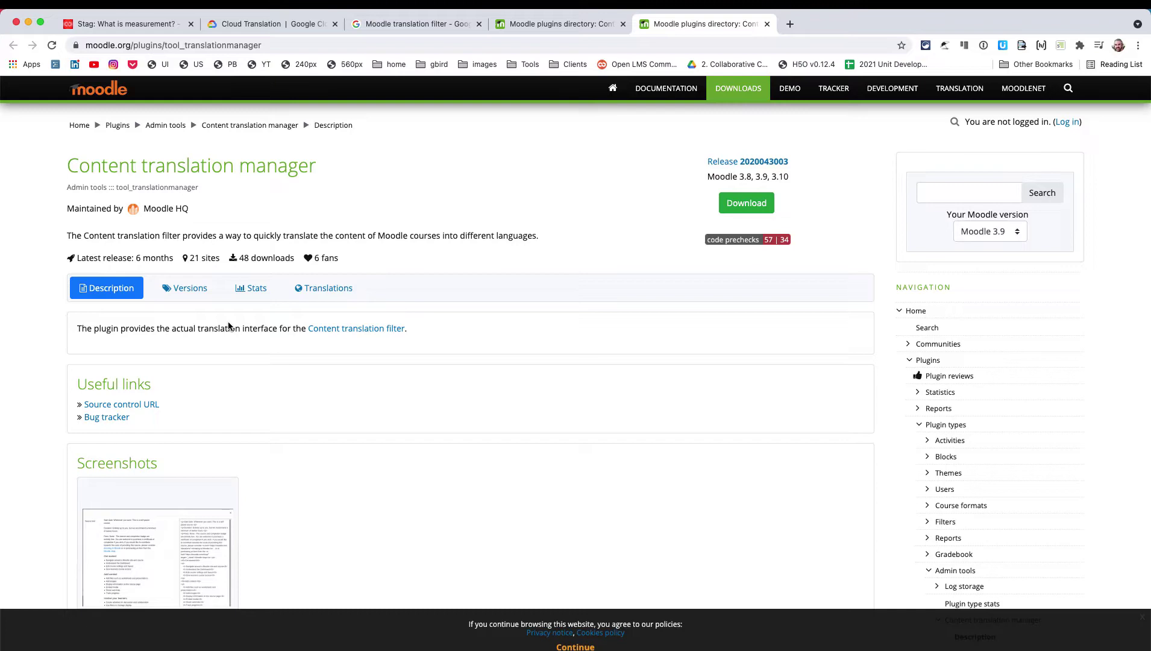
pyautogui.click(563, 24)
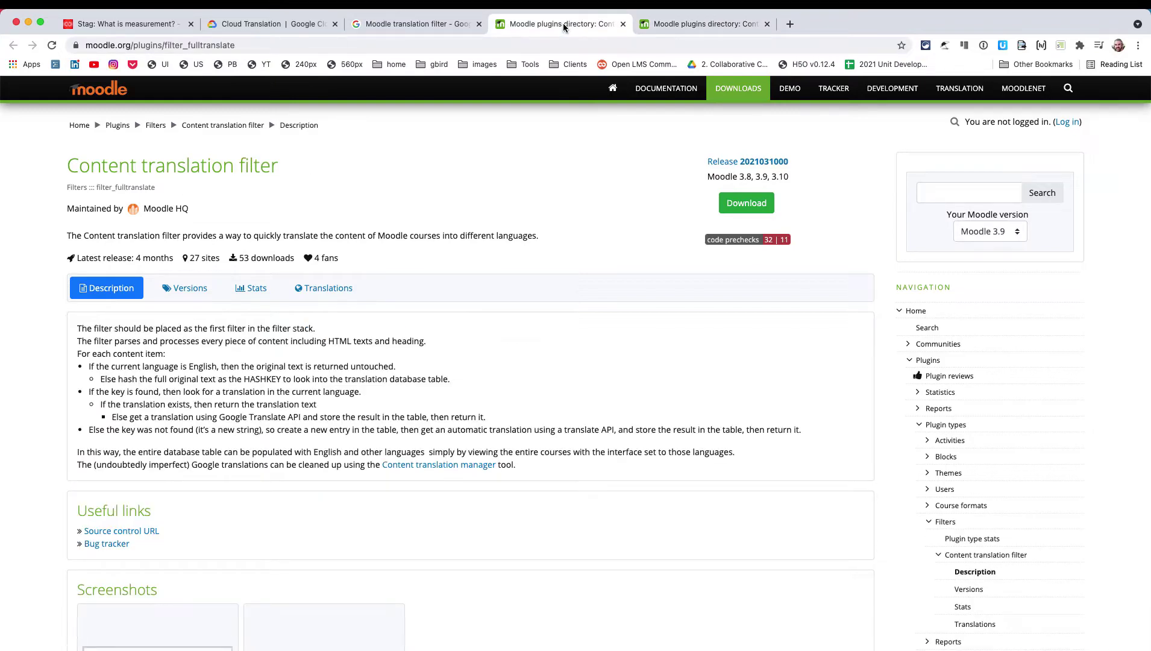
# Step: Return to the eBook and switch the site language back to English (en)
pyautogui.click(142, 25)
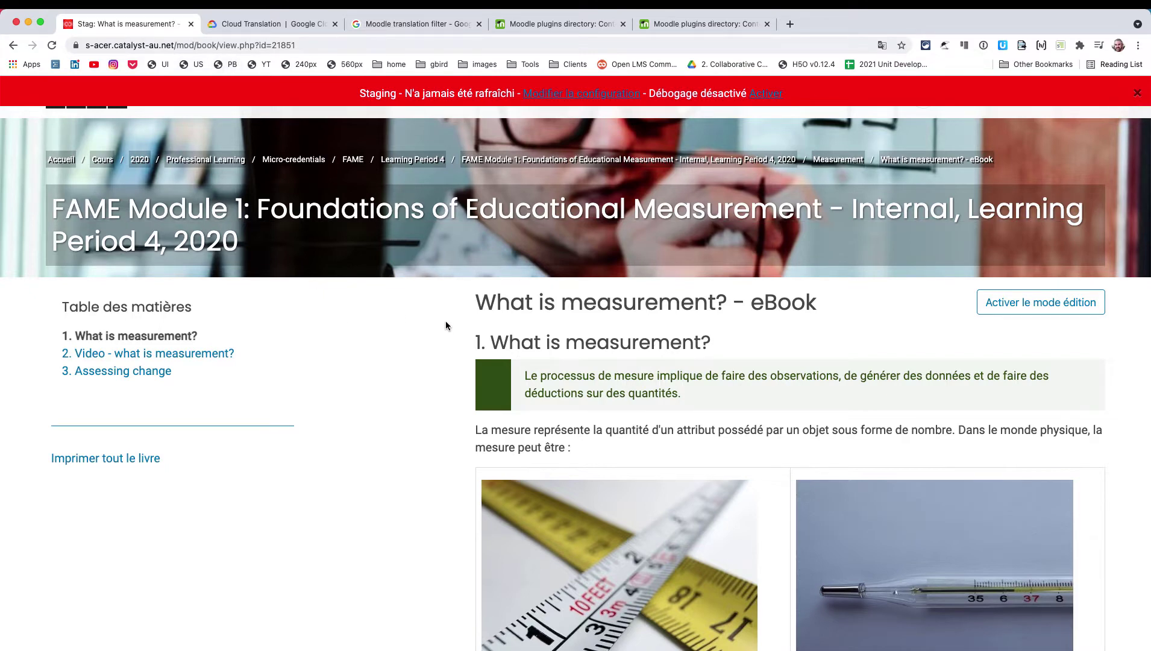
pyautogui.click(1136, 93)
pyautogui.click(1097, 94)
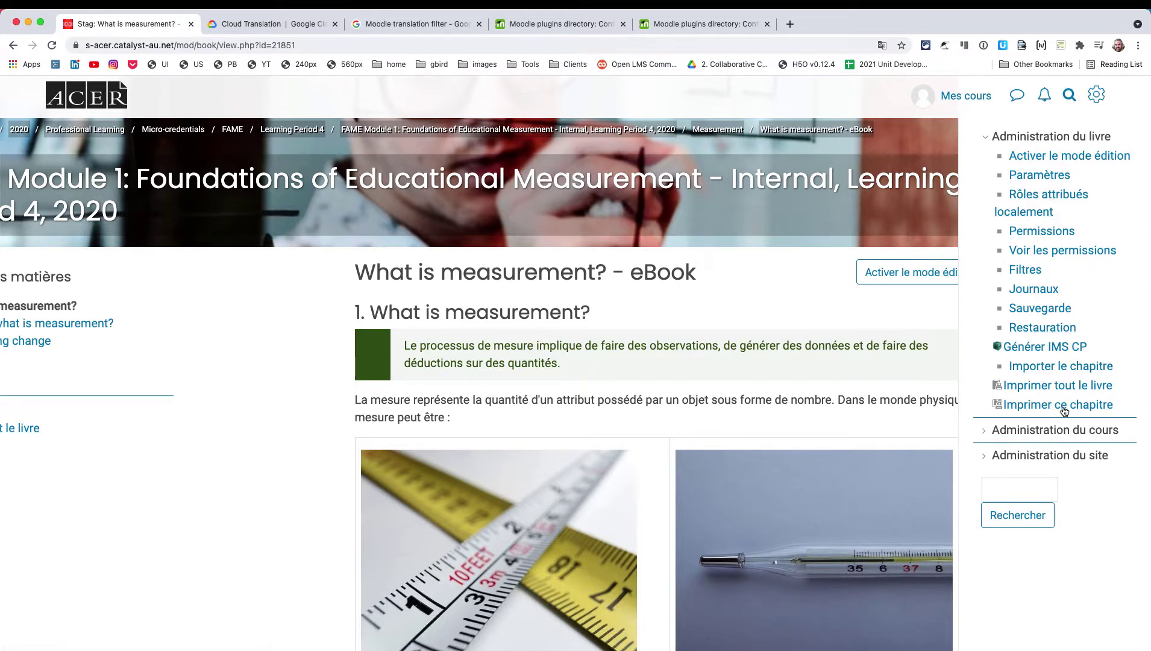
pyautogui.click(1096, 95)
pyautogui.scroll(-15, 1094, 289)
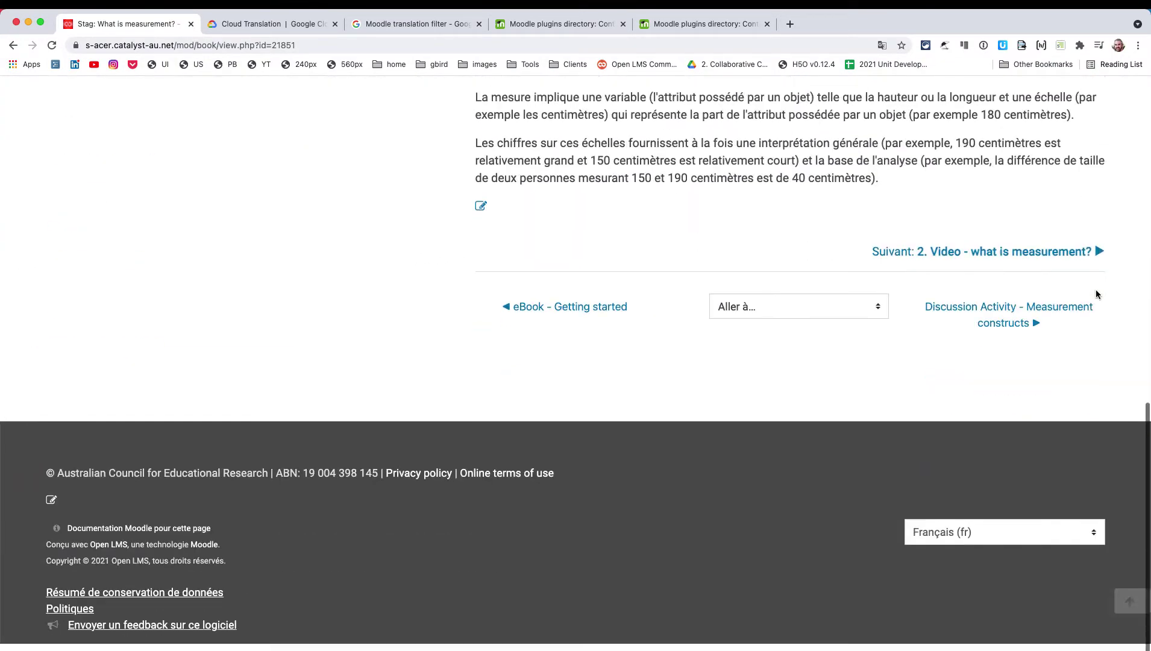
pyautogui.click(1035, 541)
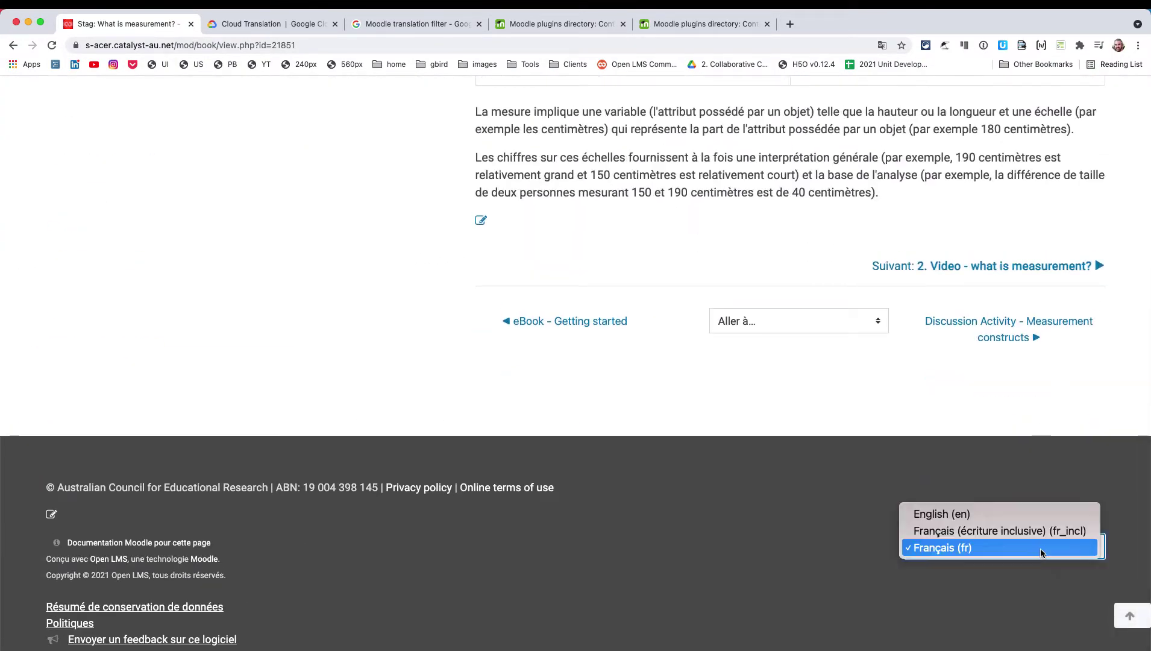
pyautogui.click(973, 517)
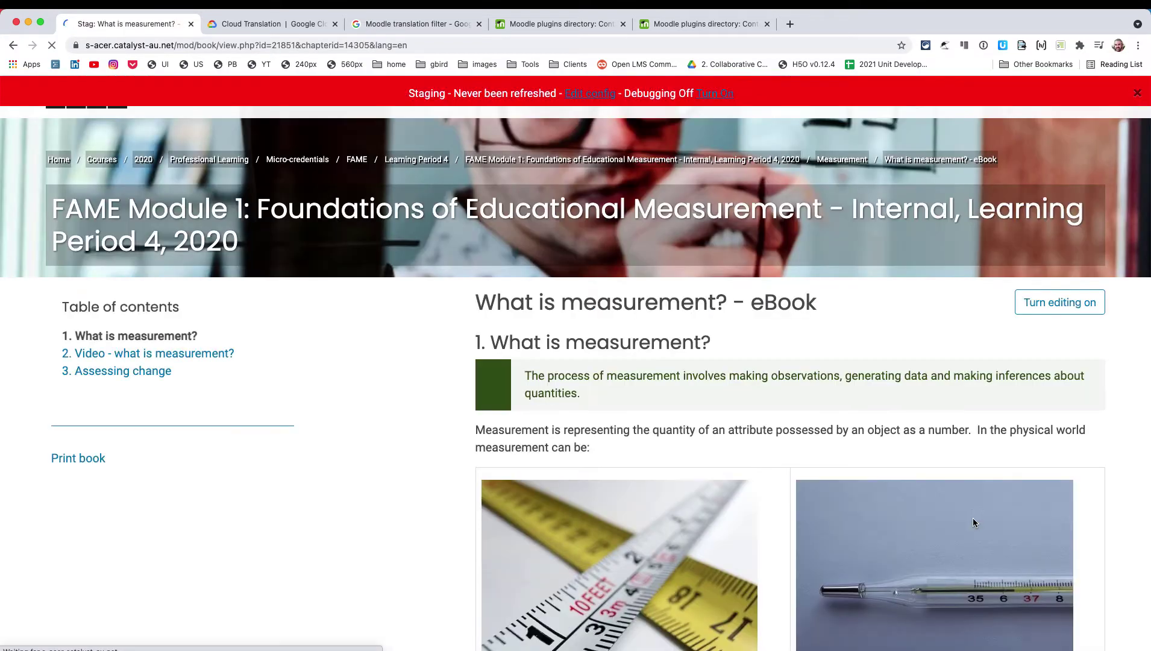
# Step: Open the Admin panel and expand Site administration > Language
pyautogui.click(1127, 95)
pyautogui.click(1095, 97)
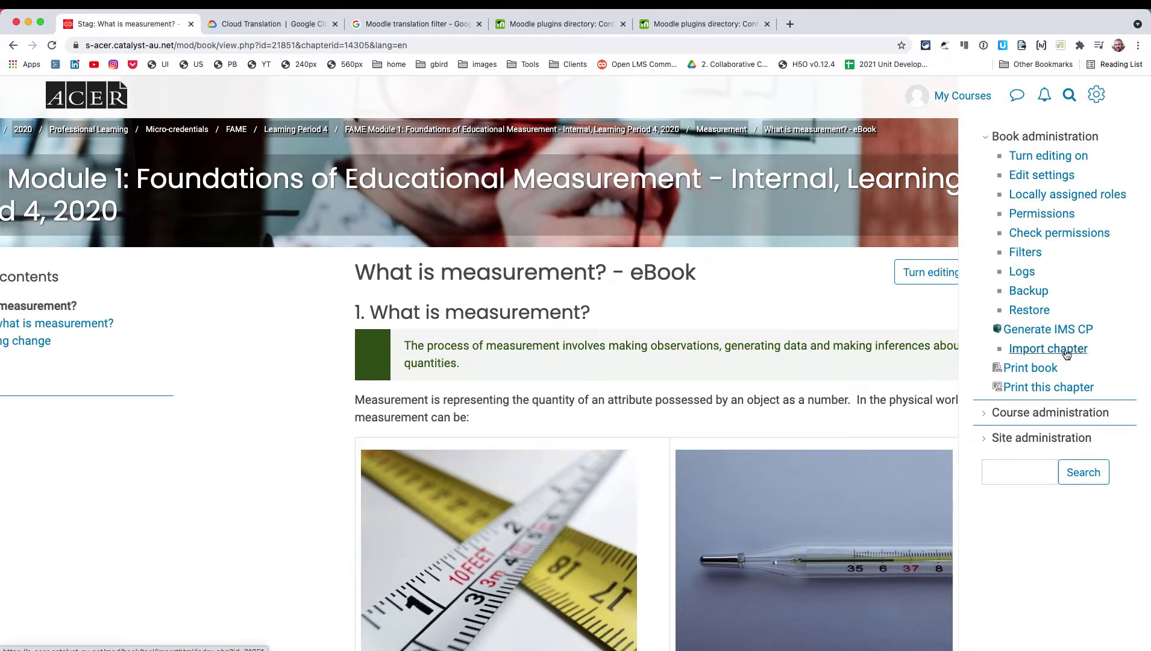
pyautogui.click(1018, 441)
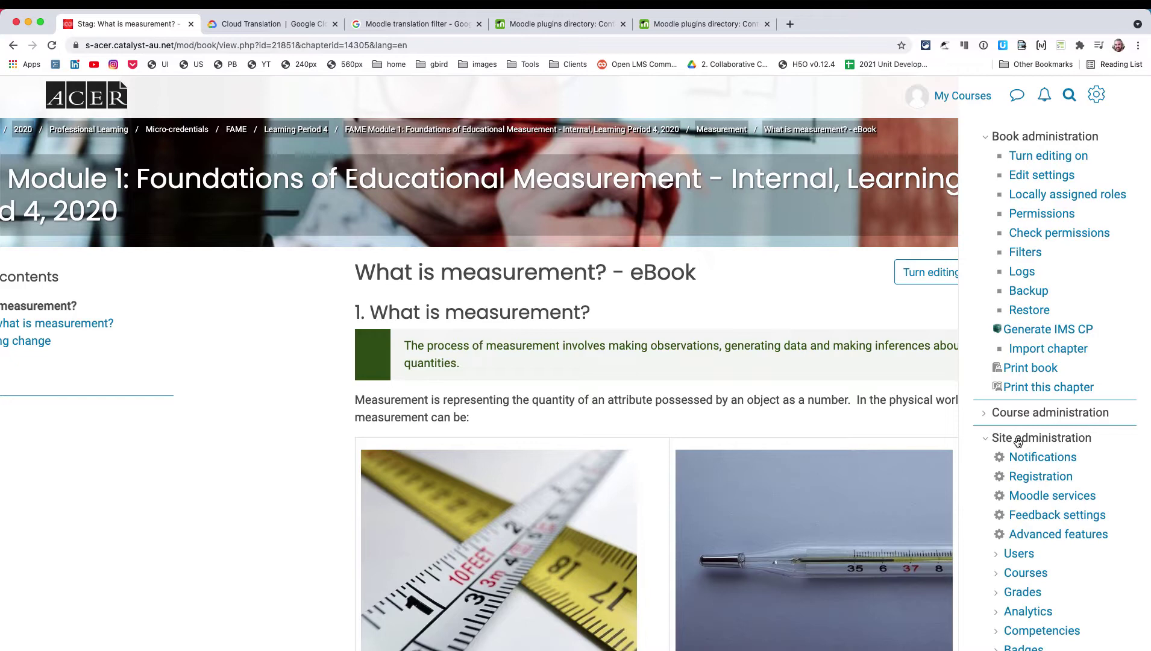
pyautogui.scroll(-5, 1065, 553)
pyautogui.scroll(-1, 1066, 552)
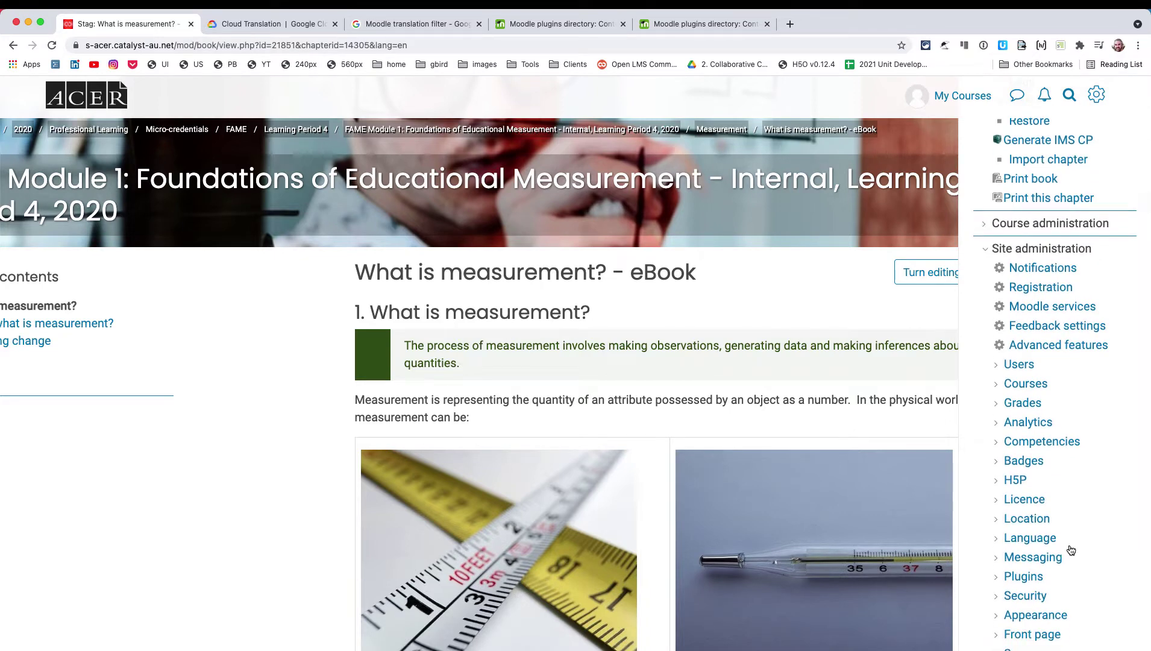
pyautogui.scroll(-5, 1071, 550)
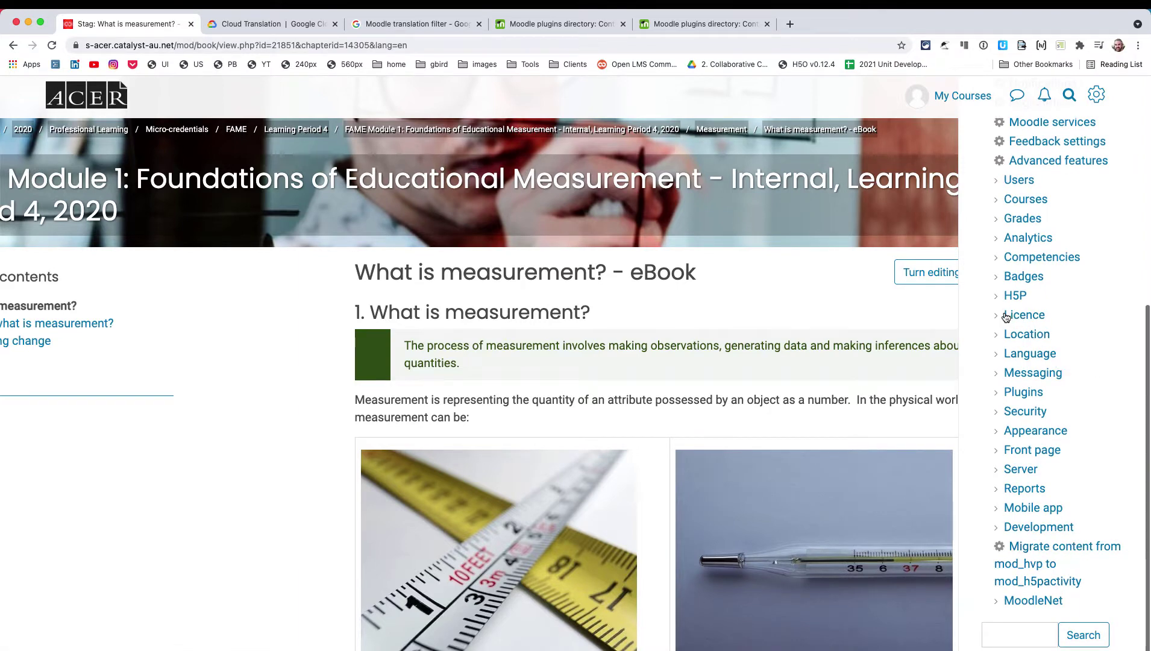
pyautogui.click(1001, 356)
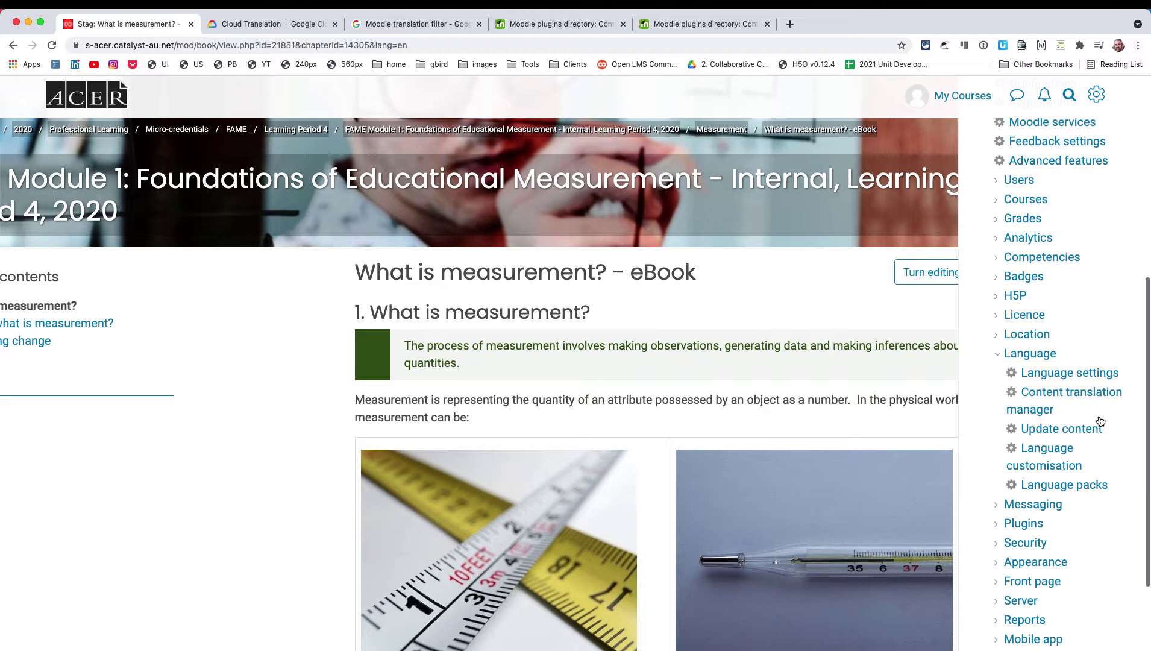
# Step: Open the Language settings page and review its options
pyautogui.click(1069, 373)
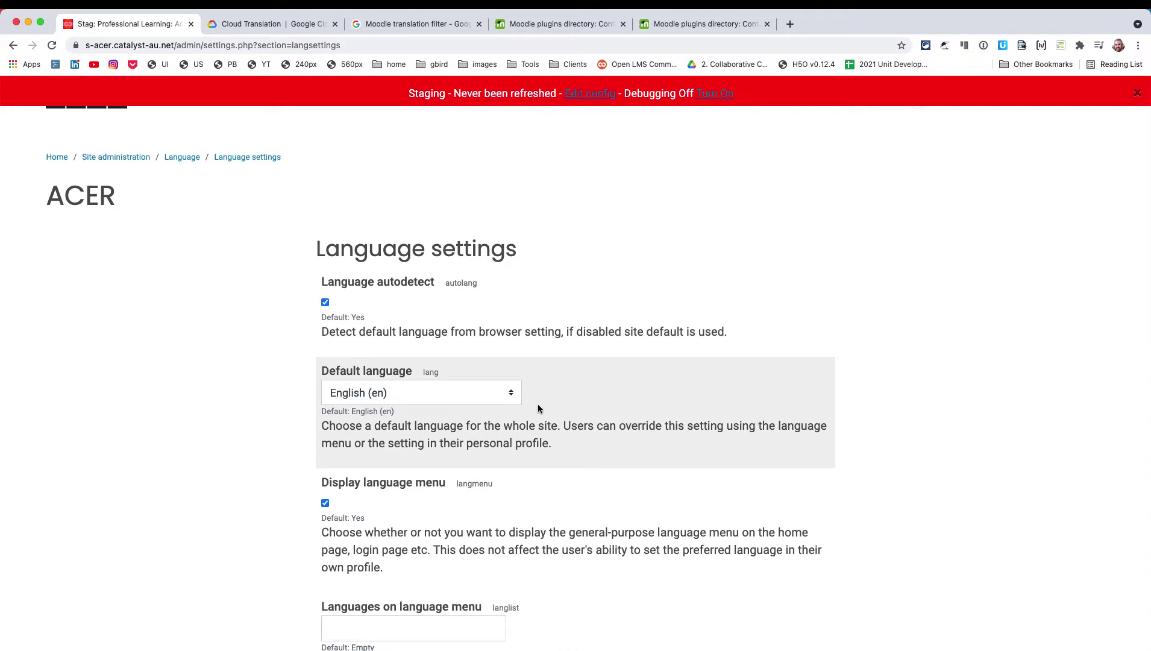
pyautogui.scroll(-5, 538, 405)
pyautogui.scroll(-7, 538, 408)
pyautogui.scroll(12, 538, 409)
# Step: Open Site administration > Language > Language packs to see the installed packs
pyautogui.click(1137, 96)
pyautogui.click(1095, 101)
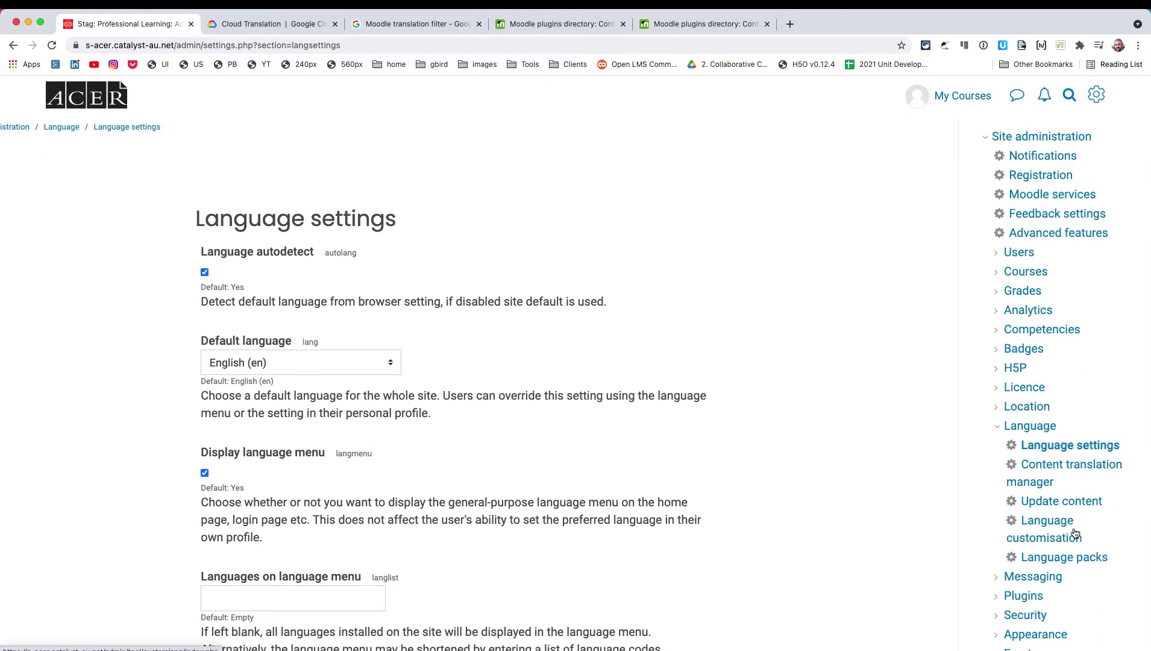
pyautogui.click(1063, 557)
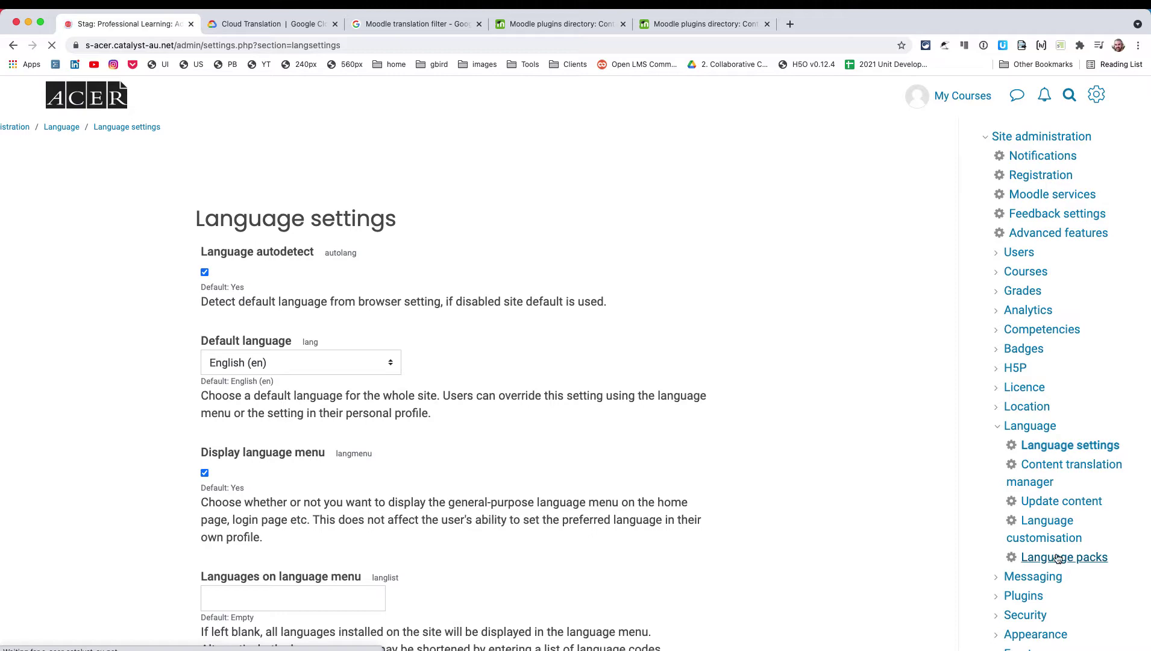
pyautogui.scroll(-2, 609, 458)
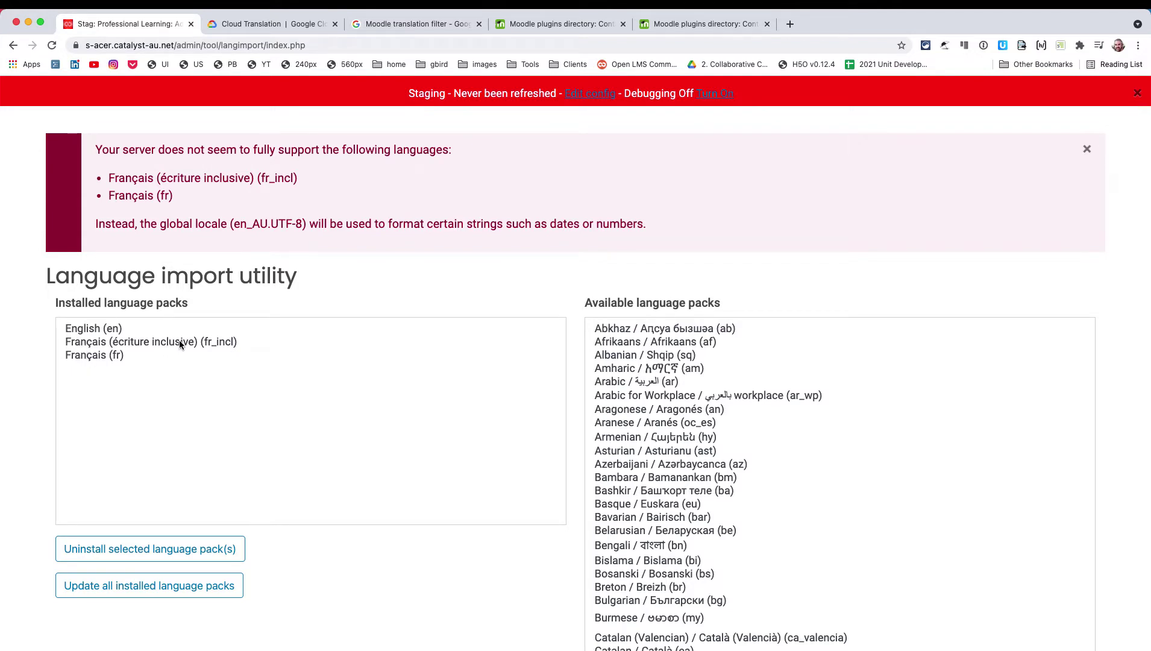
# Step: Review the available language packs, keep English as the site language, and reopen the Admin panel
pyautogui.scroll(-5, 660, 531)
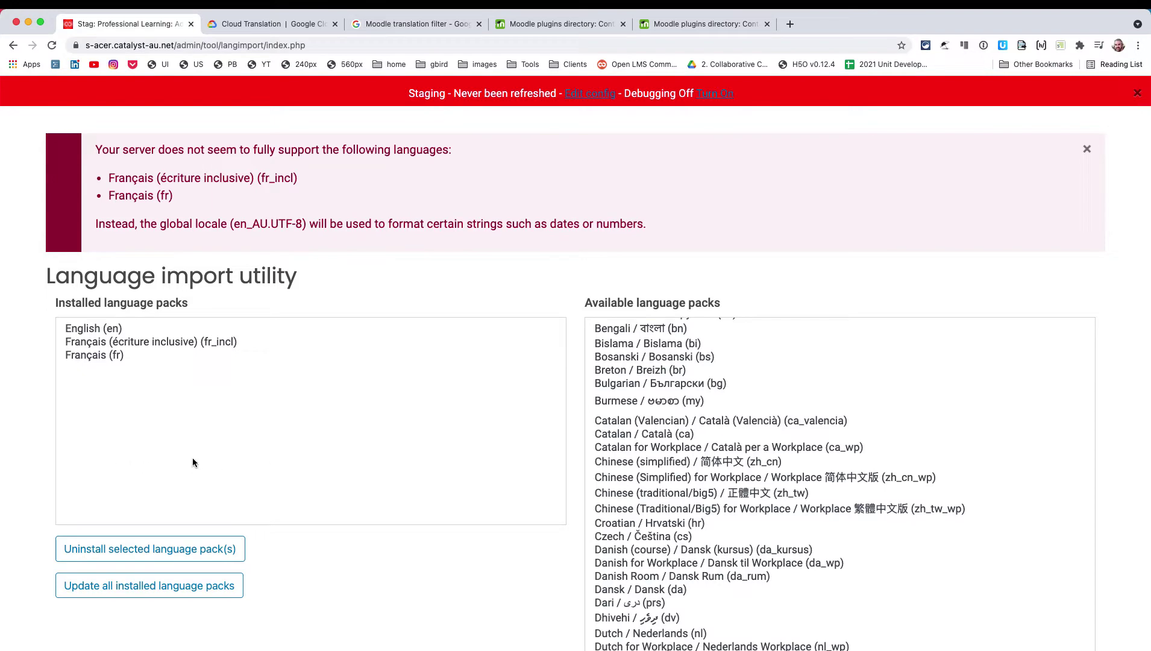
pyautogui.scroll(-6, 224, 451)
pyautogui.scroll(5, 224, 453)
pyautogui.scroll(2, 224, 452)
pyautogui.scroll(-5, 224, 452)
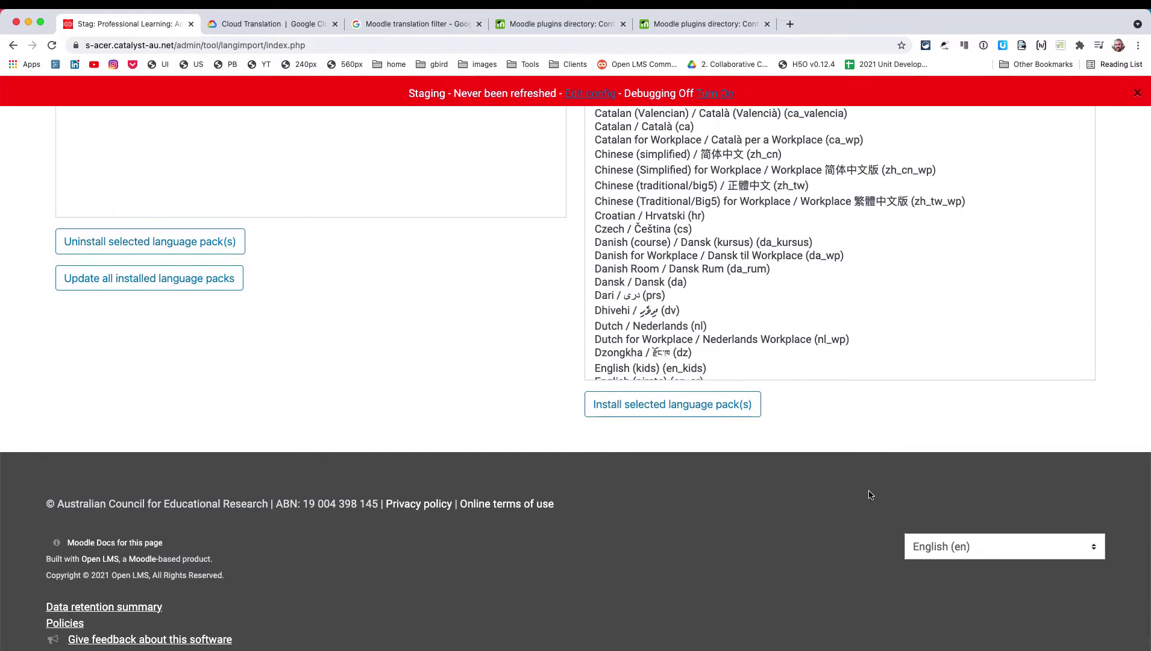
pyautogui.click(1094, 555)
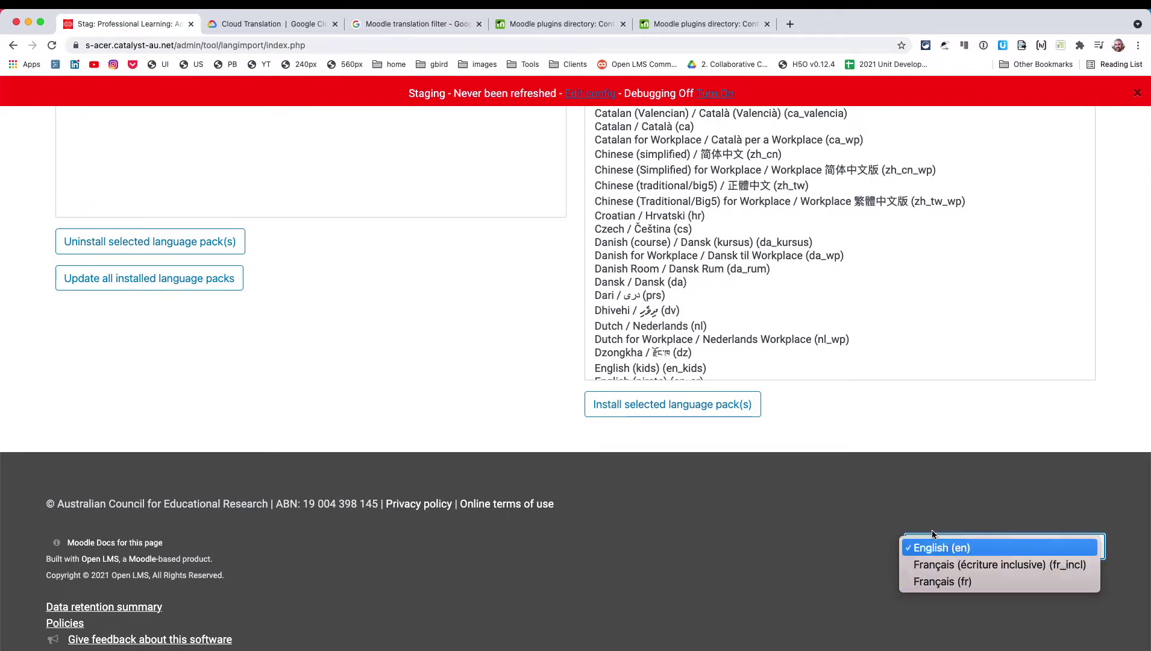
pyautogui.click(966, 416)
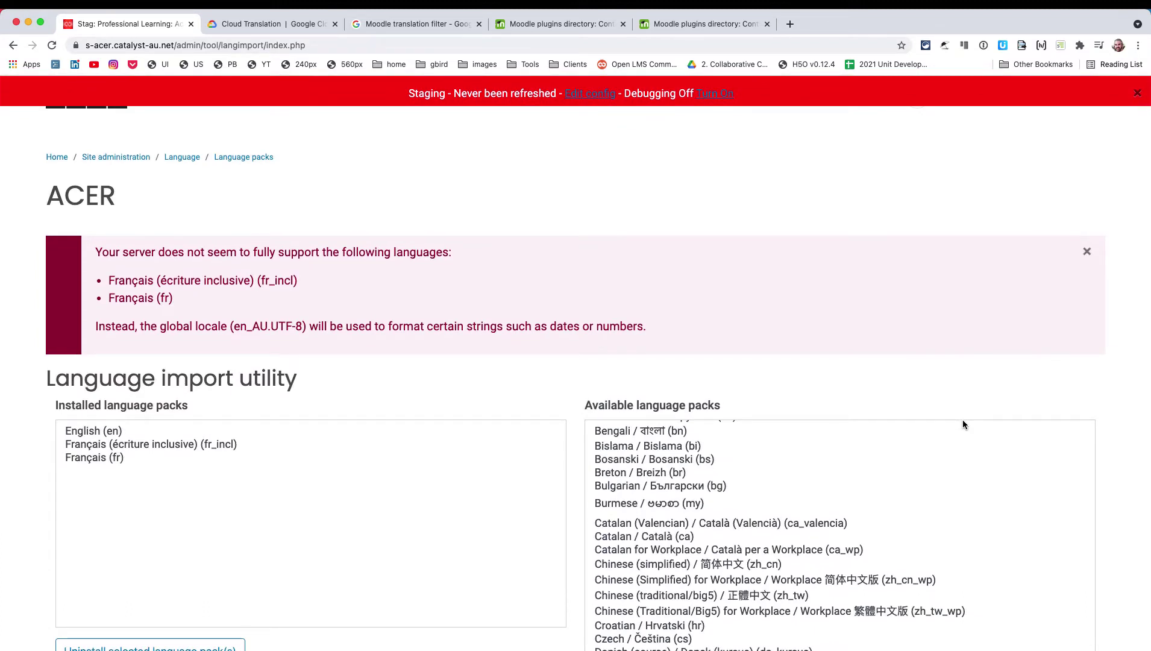
pyautogui.click(1137, 93)
pyautogui.click(1100, 103)
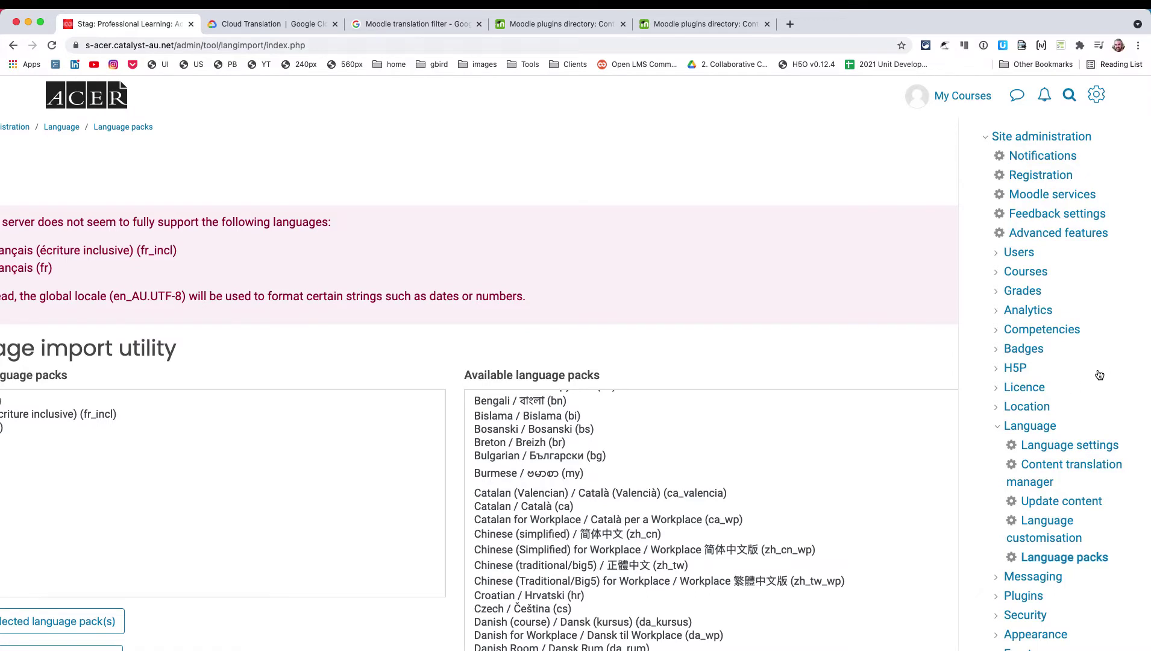
# Step: Go to Plugins > Filters > Manage filters and locate the Content translation filter, On for Content
pyautogui.scroll(-1, 1099, 375)
pyautogui.click(998, 407)
pyautogui.scroll(-2, 1068, 476)
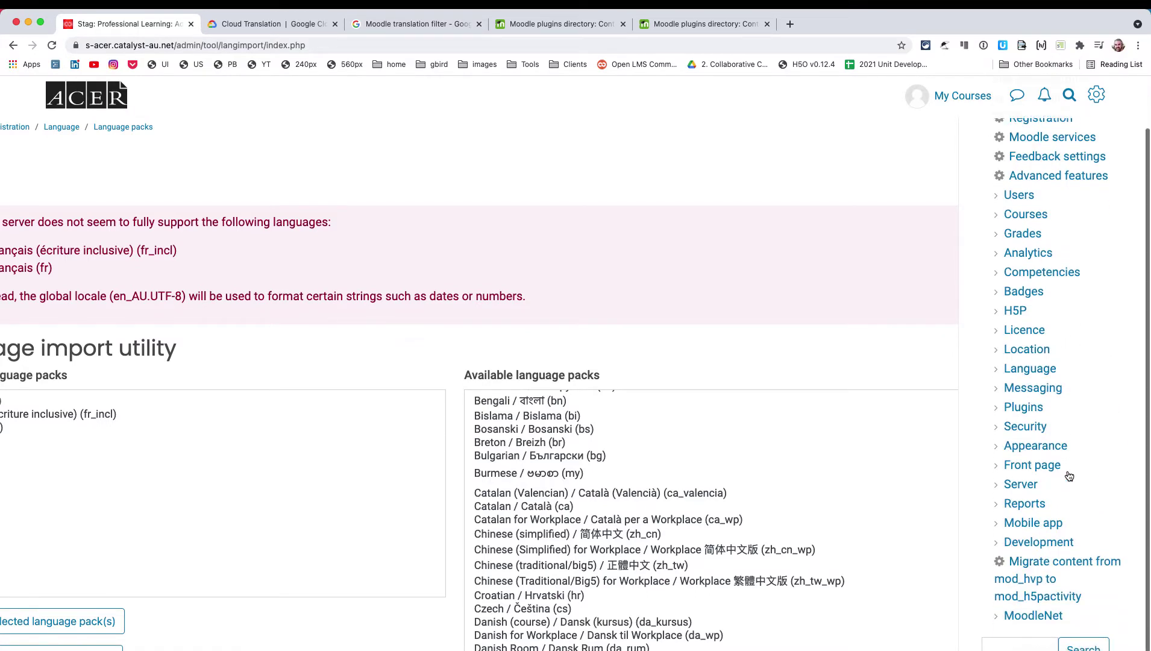
pyautogui.click(994, 410)
pyautogui.scroll(-1, 1122, 476)
pyautogui.scroll(-8, 1122, 476)
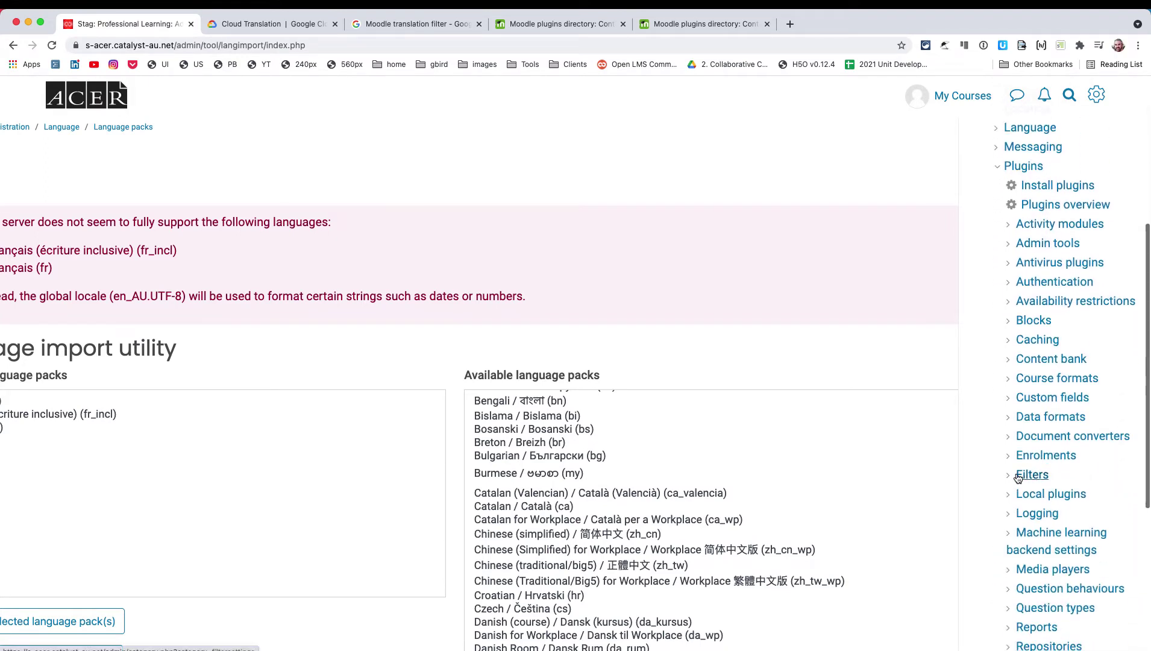
pyautogui.click(1017, 476)
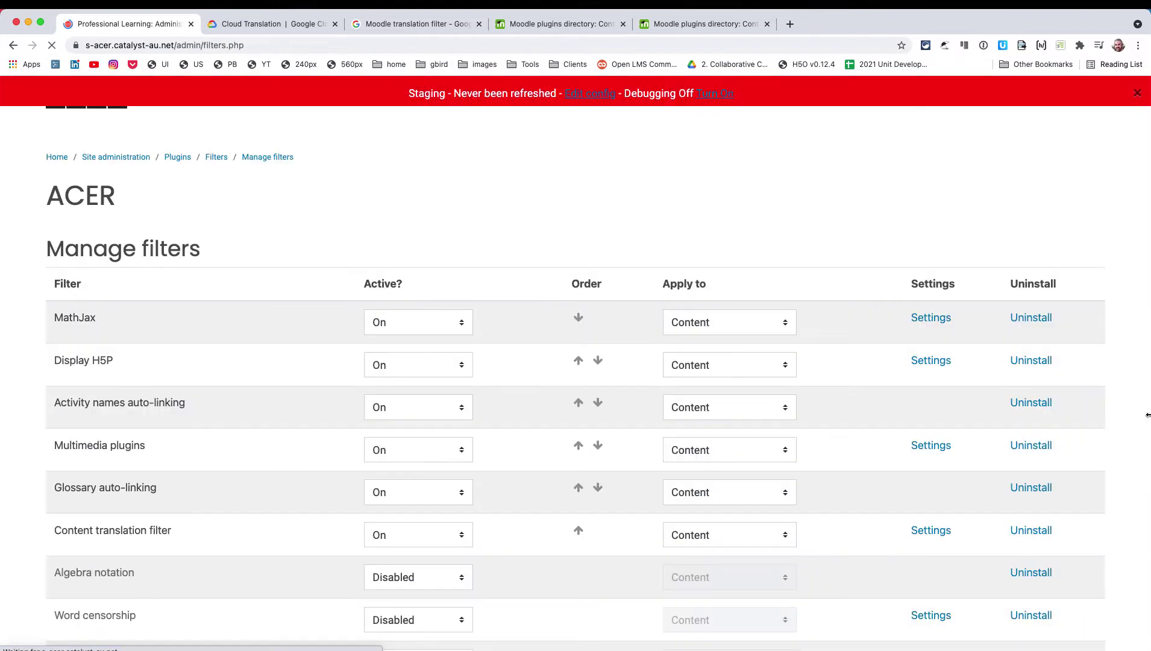
pyautogui.scroll(-3, 706, 335)
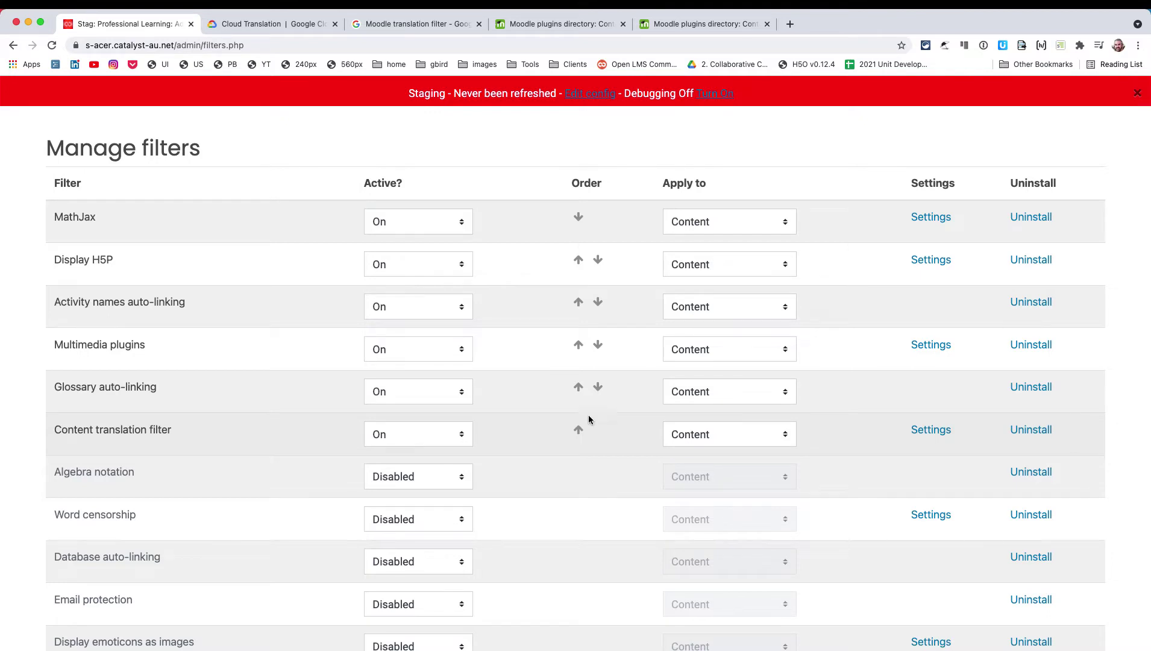
pyautogui.scroll(2, 647, 368)
pyautogui.scroll(-2, 647, 368)
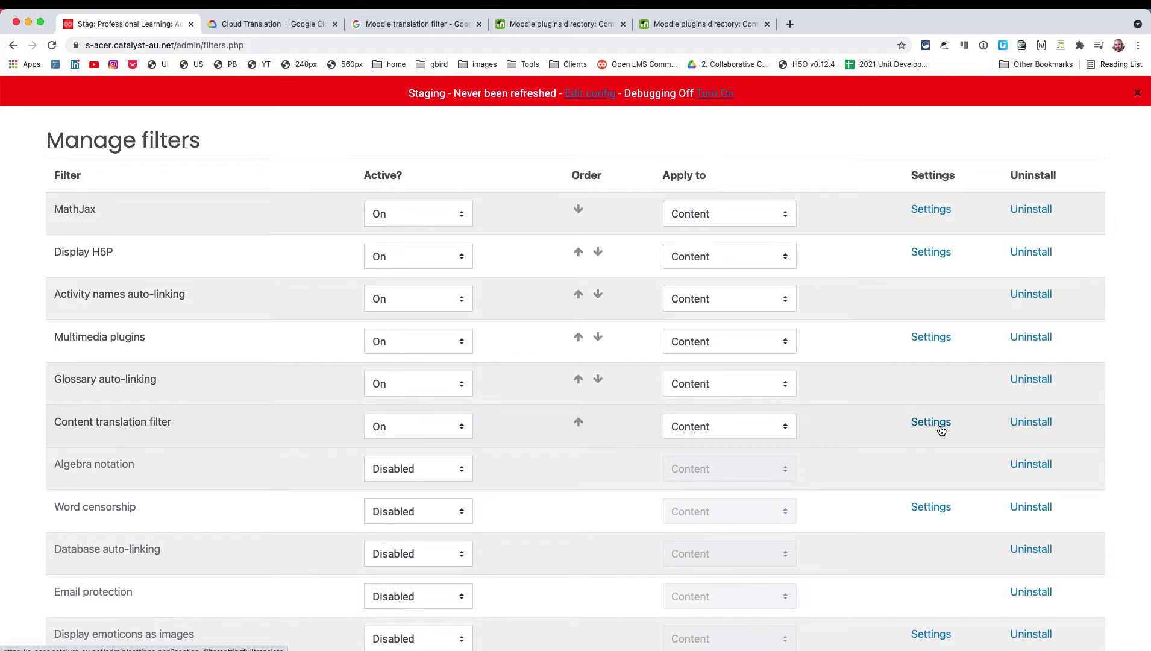
# Step: Open the Content translation filter settings to check the Google API key and Use Google option
pyautogui.click(941, 429)
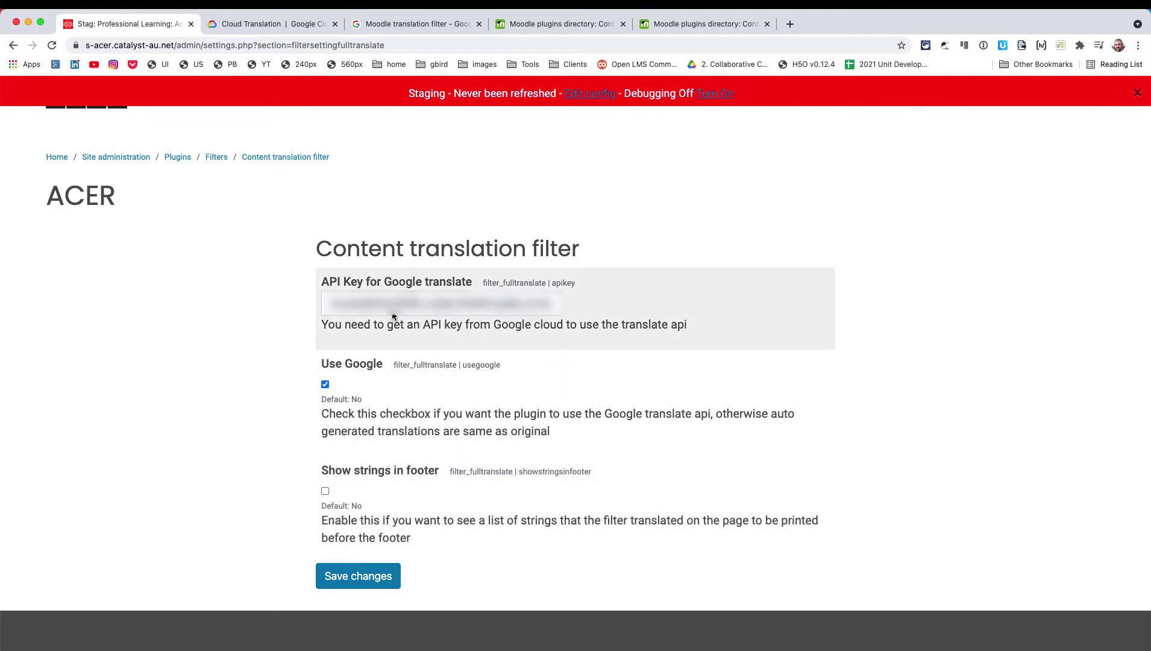
pyautogui.scroll(2, 596, 307)
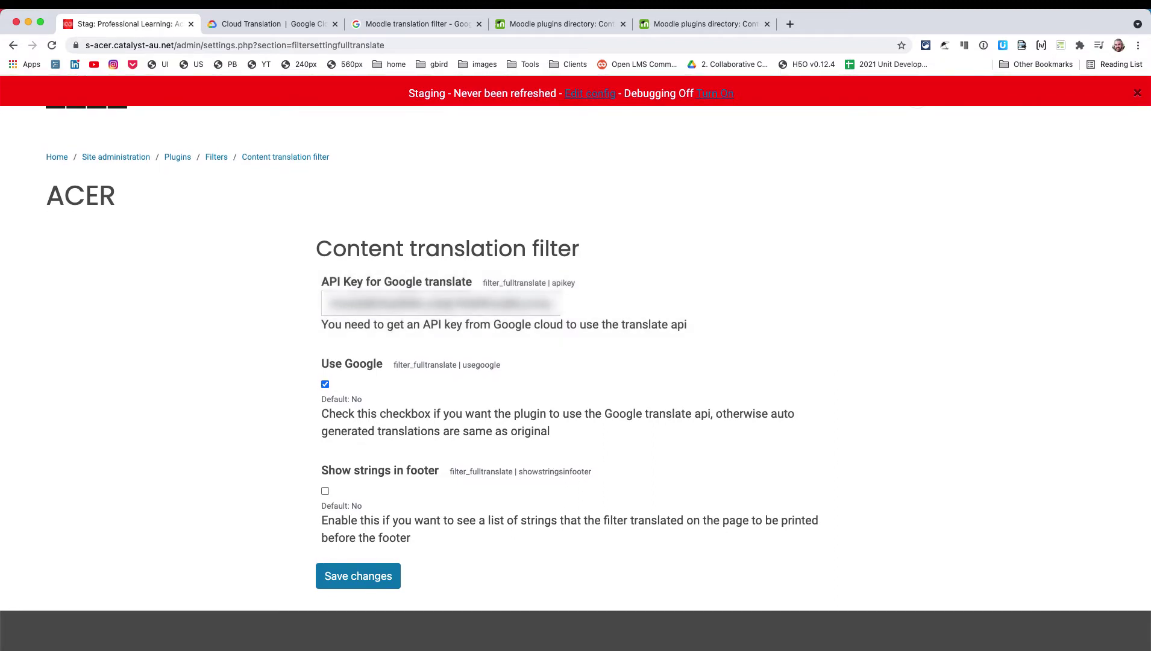
# Step: Switch to the Cloud Translation product tab and dismiss its Getting Started overview
pyautogui.click(257, 25)
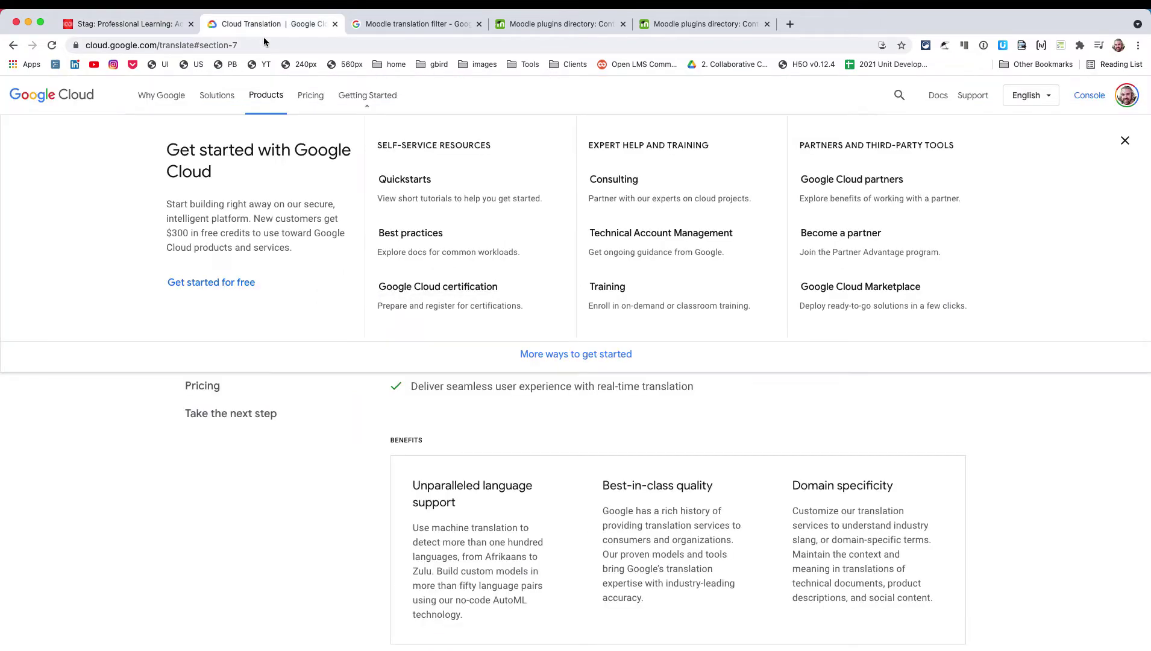
pyautogui.scroll(2, 286, 120)
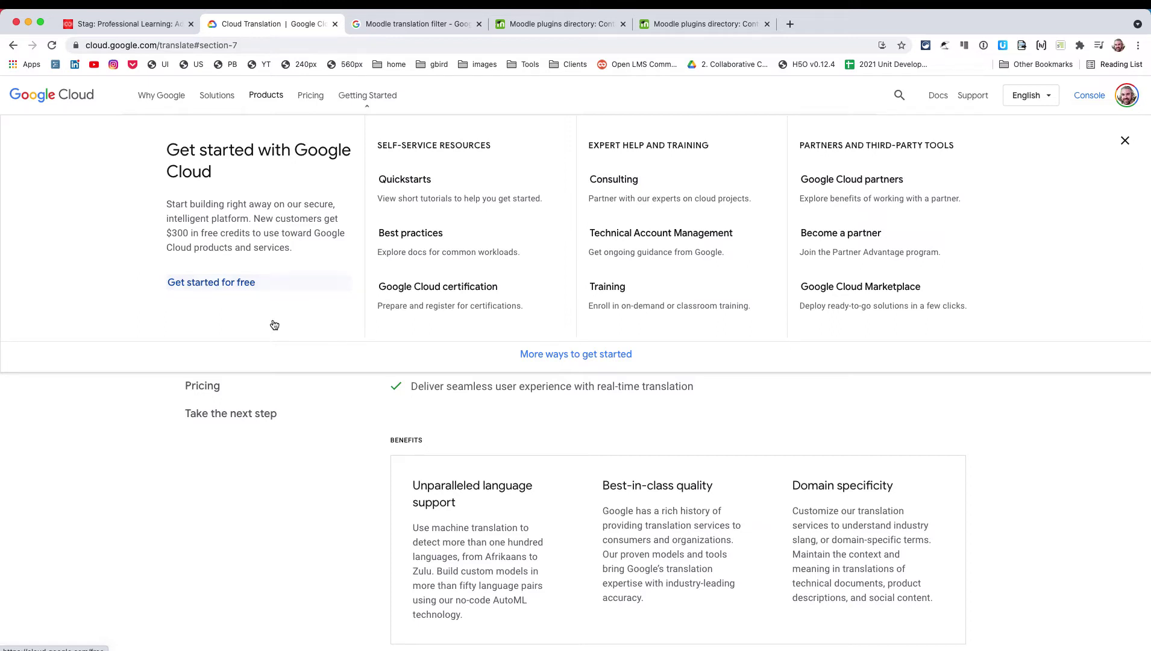
pyautogui.click(1124, 141)
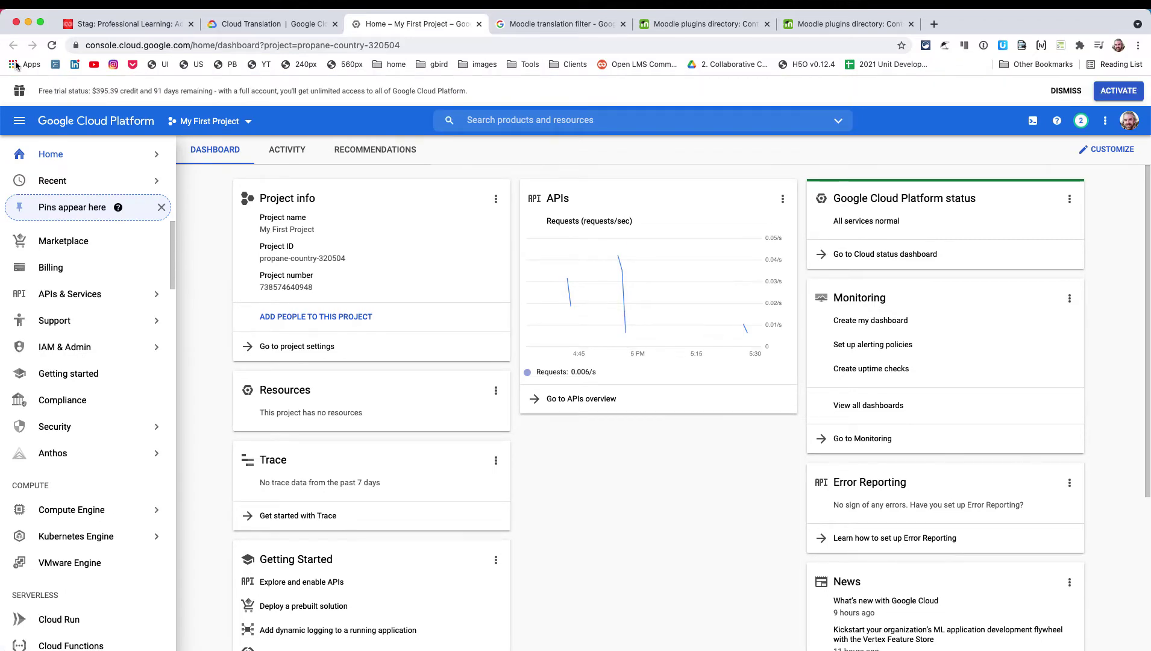
# Step: Search Cloud products for 'translate' and open the Cloud Translation API product page
pyautogui.scroll(-5, 56, 295)
pyautogui.scroll(-20, 56, 296)
pyautogui.scroll(-20, 56, 295)
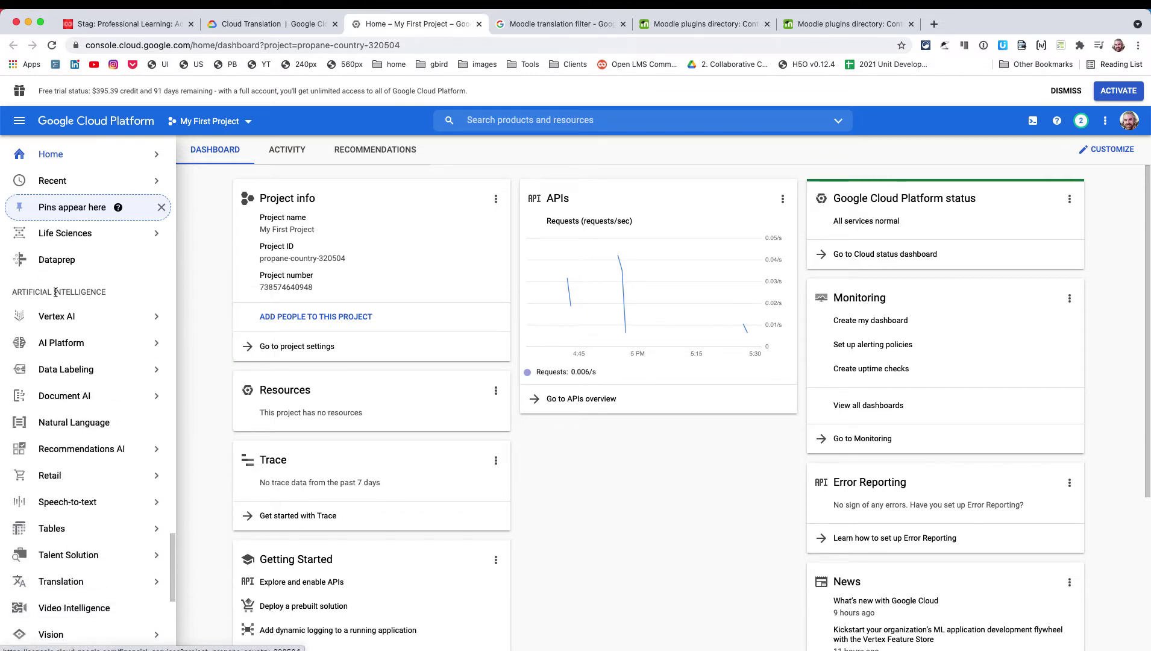
pyautogui.scroll(20, 66, 286)
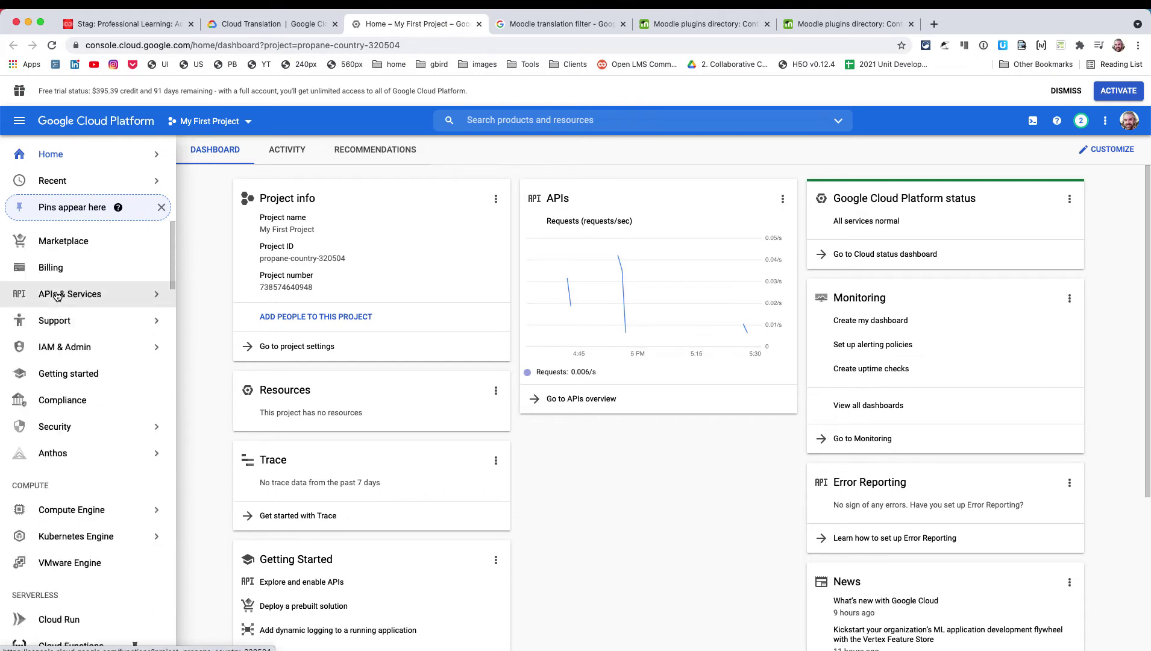
pyautogui.scroll(-5, 75, 278)
pyautogui.click(580, 125)
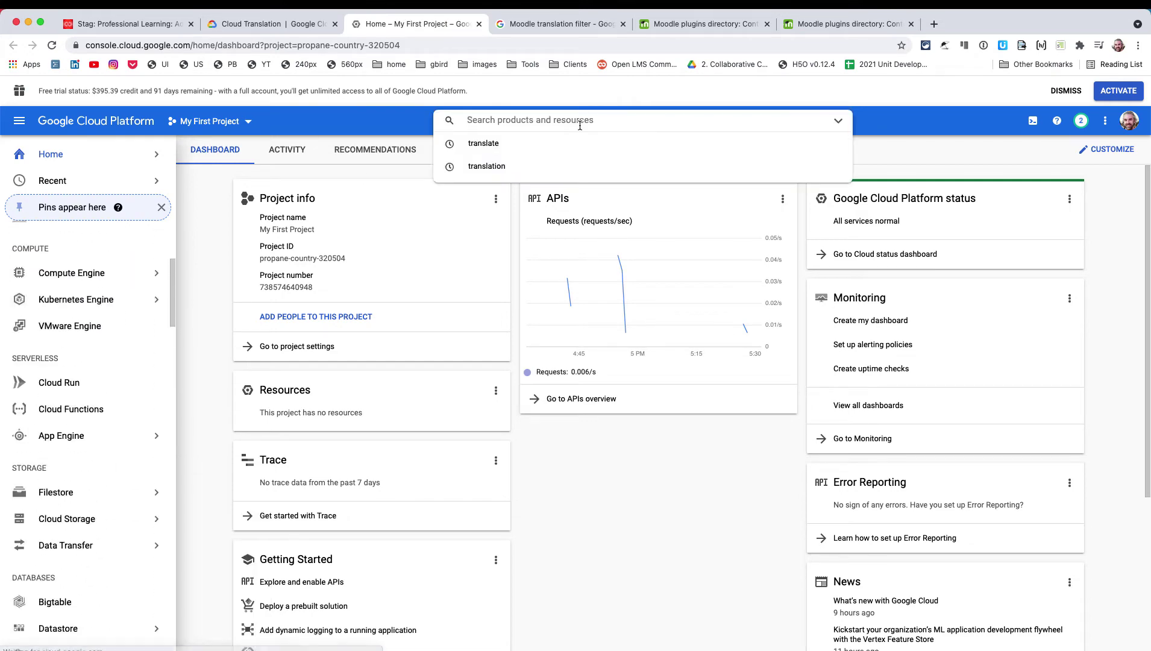
pyautogui.write('translate')
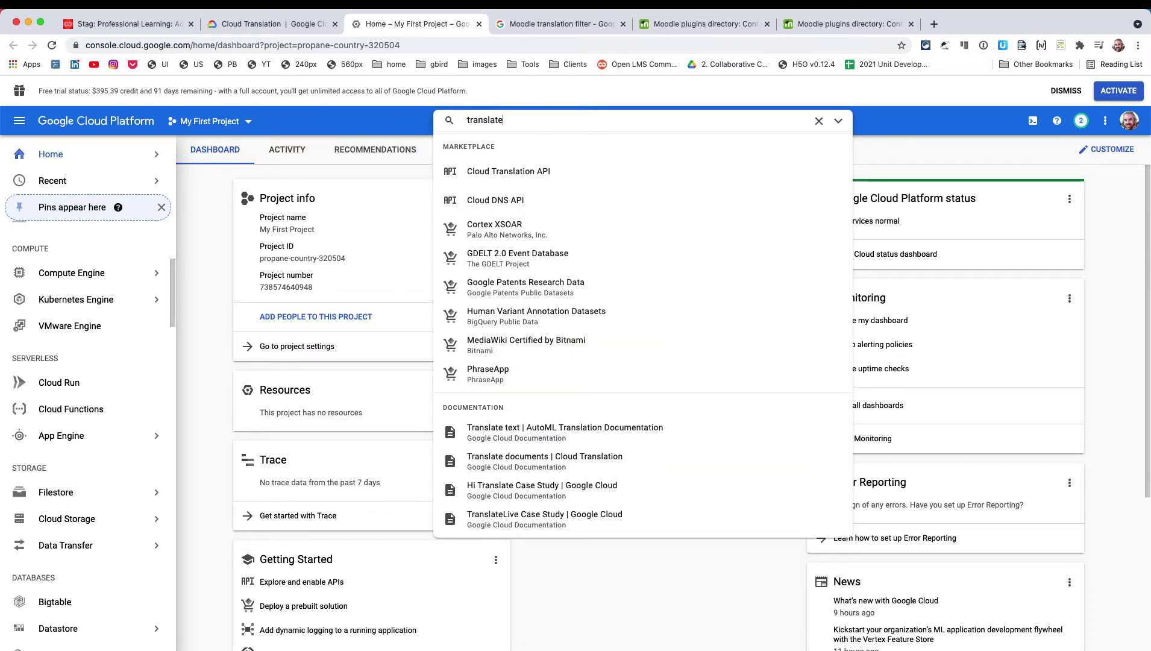
pyautogui.click(532, 173)
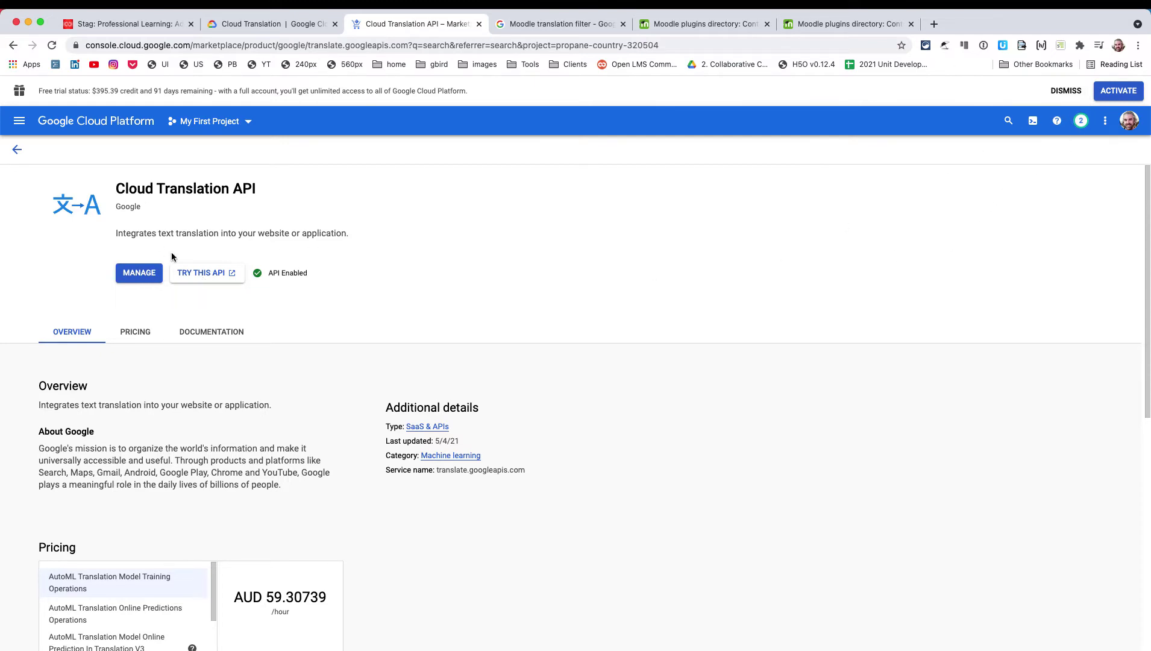
# Step: View the Cloud Translation API credentials listing API key 1, then return to Moodle's translation filter settings
pyautogui.click(138, 274)
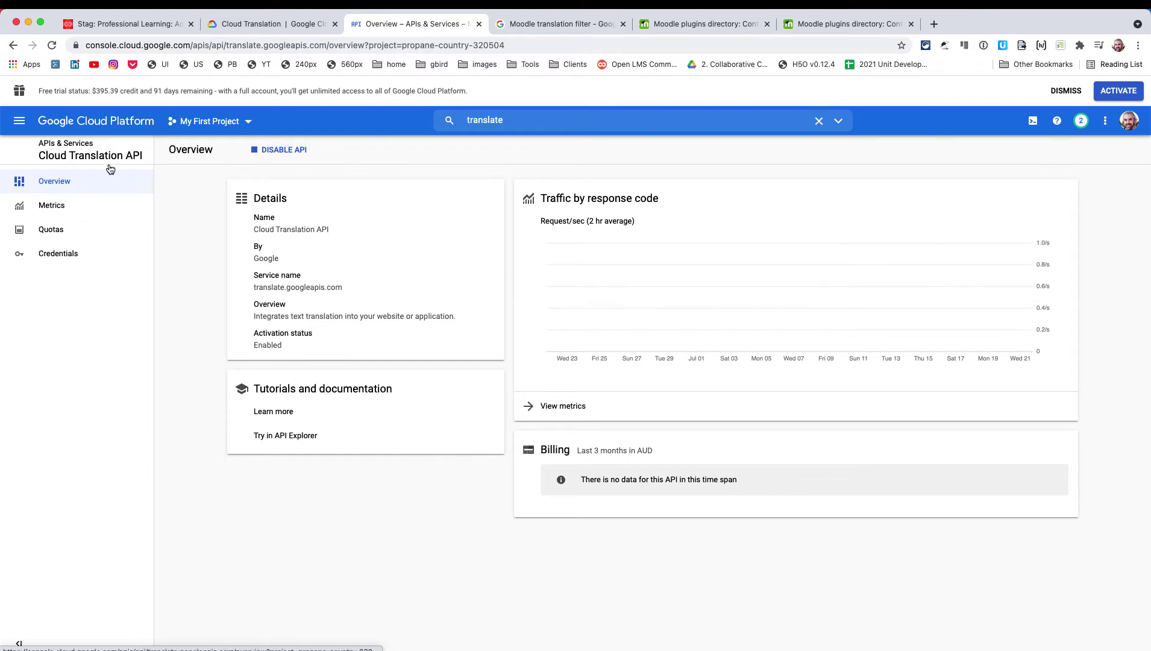
pyautogui.click(63, 259)
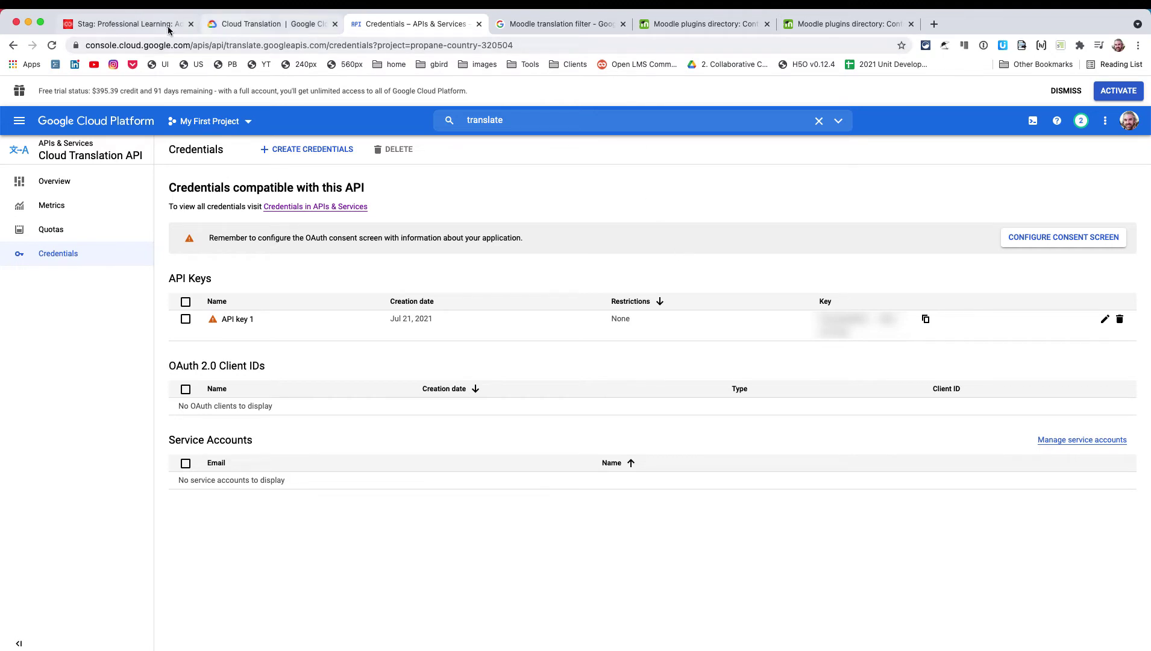
pyautogui.click(152, 27)
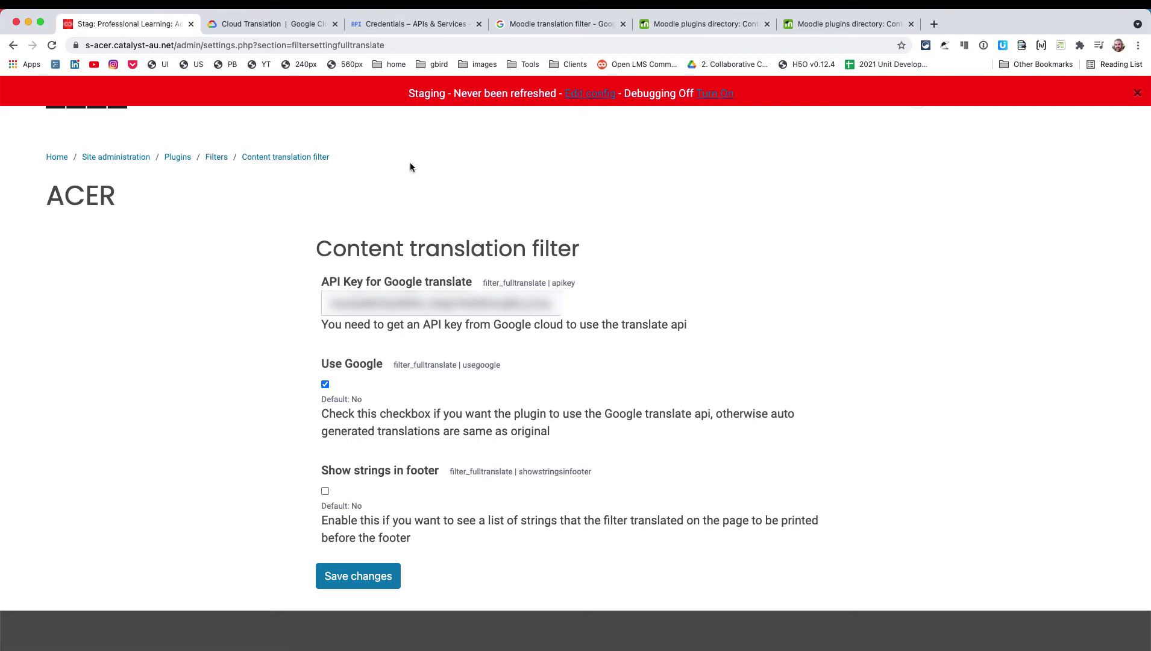
pyautogui.scroll(1, 392, 172)
# Step: Go from site home via My Courses to the Healthy body systems course and scroll to its footer
pyautogui.click(56, 158)
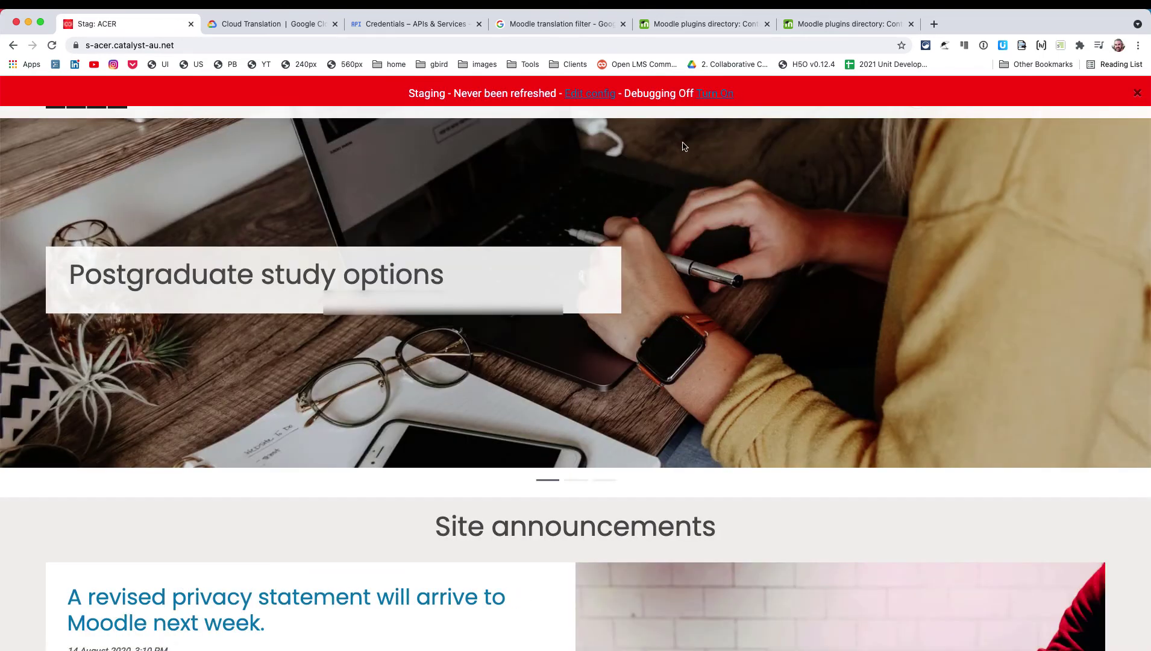
pyautogui.click(1138, 95)
pyautogui.click(936, 100)
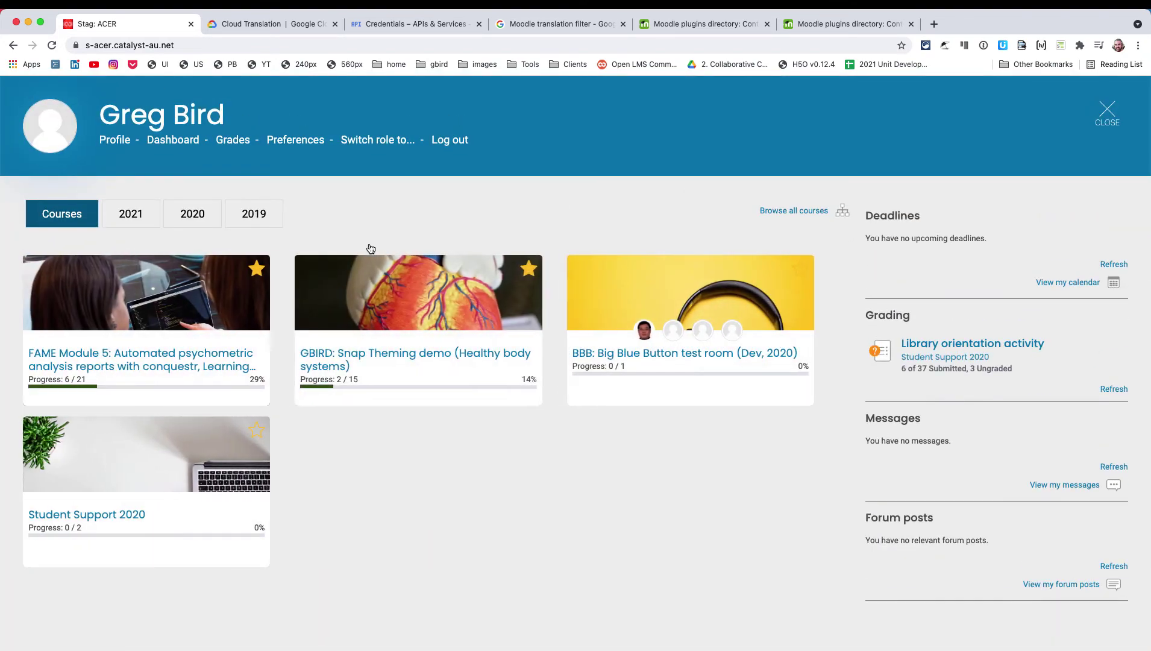
pyautogui.click(533, 304)
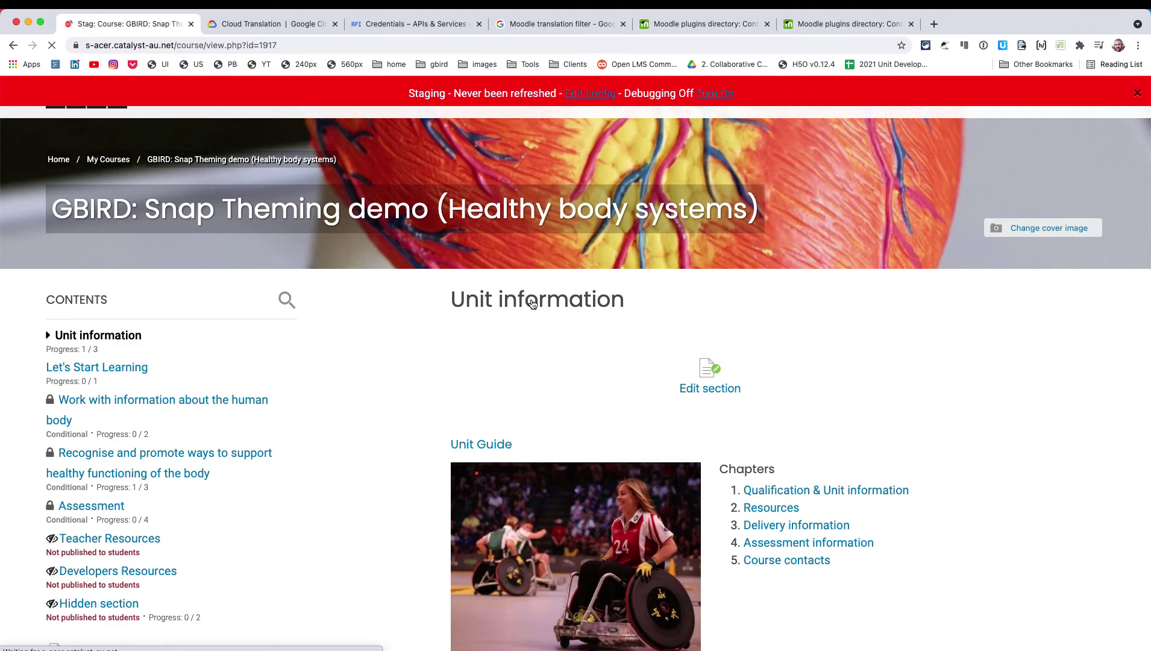
pyautogui.scroll(-5, 532, 305)
pyautogui.scroll(-15, 485, 303)
pyautogui.scroll(20, 486, 303)
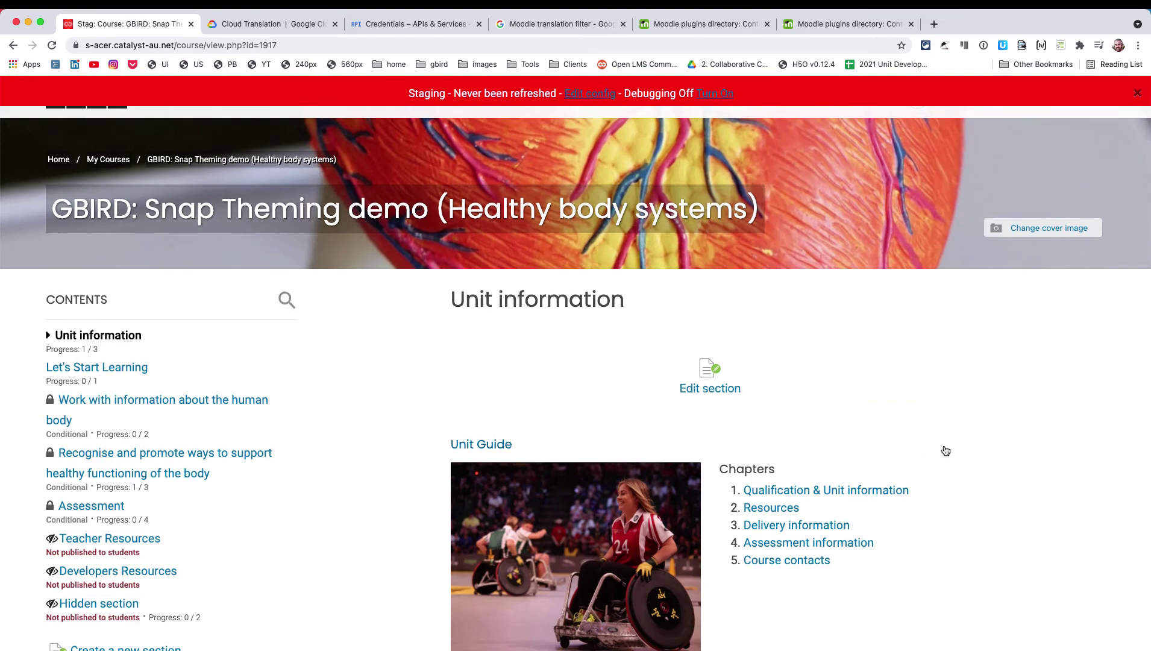
pyautogui.scroll(-10, 944, 445)
pyautogui.scroll(-15, 1017, 609)
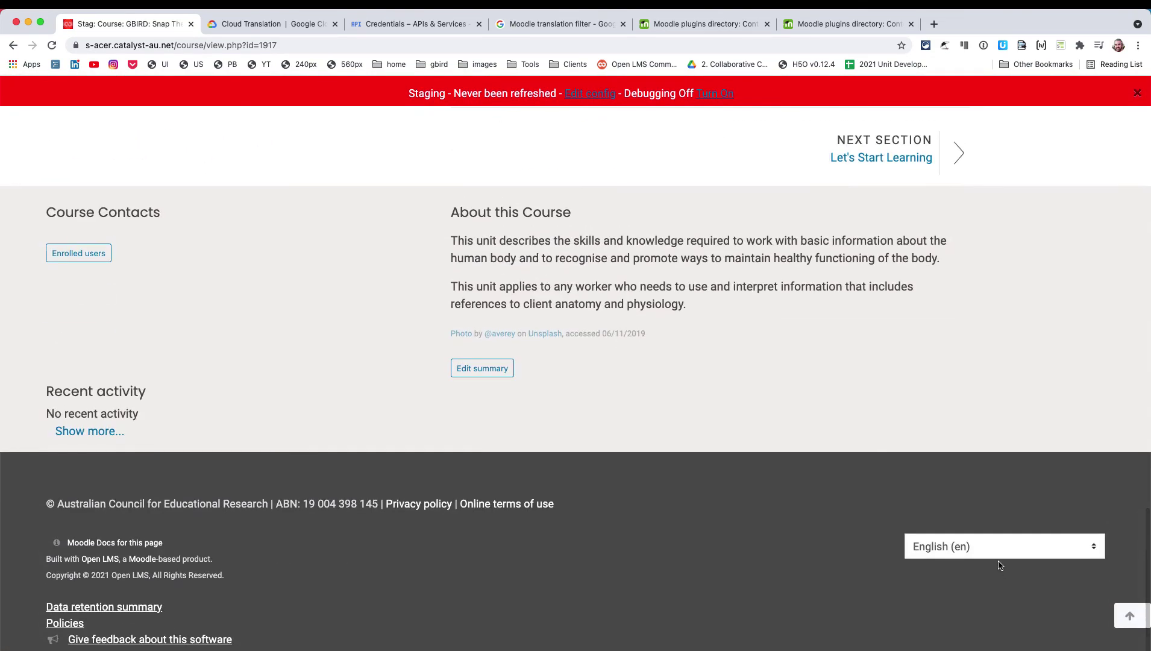
# Step: Switch the site language to Français (fr) from the footer and scroll back to the course top
pyautogui.click(998, 553)
pyautogui.click(967, 580)
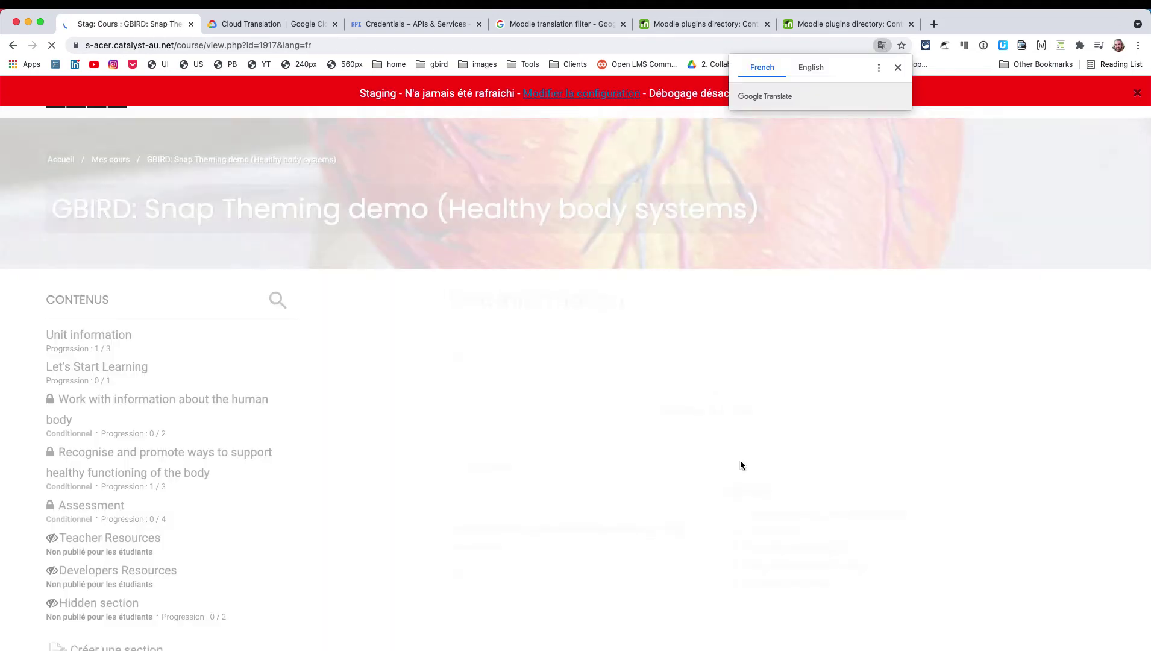
pyautogui.scroll(-10, 740, 460)
pyautogui.scroll(10, 740, 462)
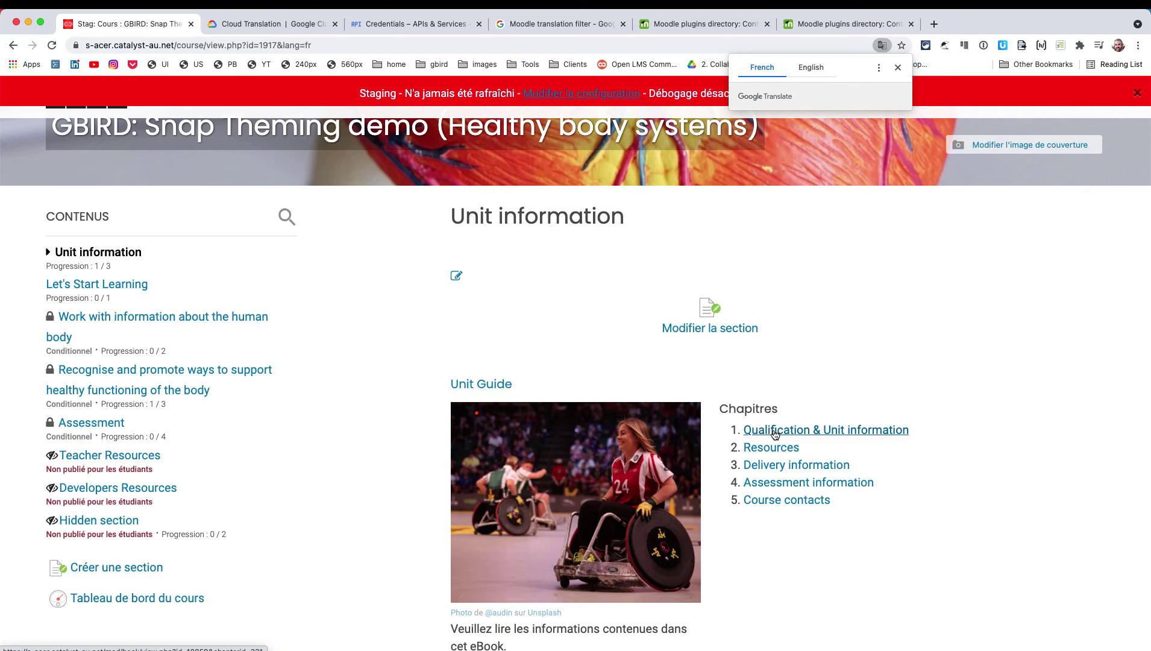
pyautogui.click(778, 435)
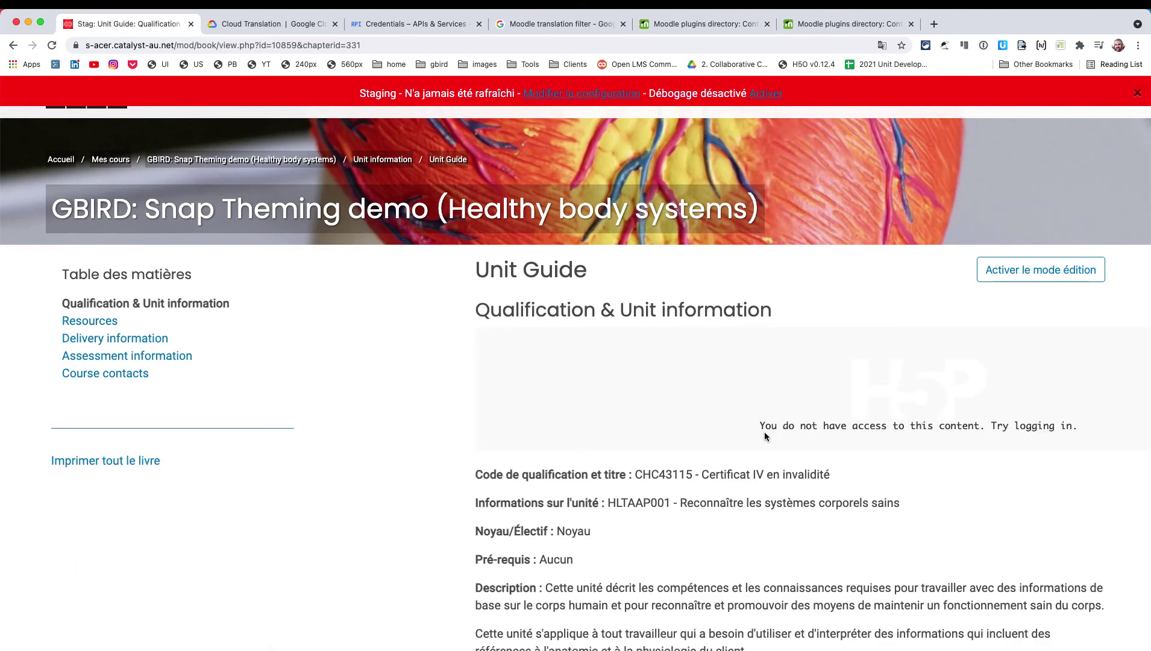
pyautogui.scroll(-5, 630, 428)
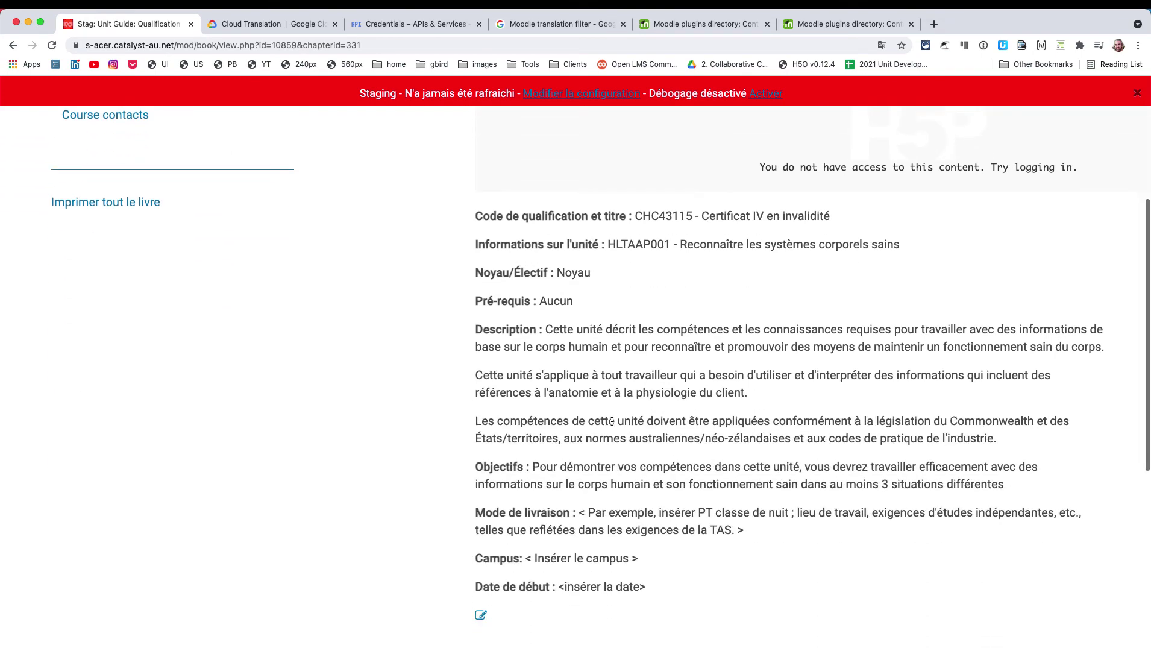
pyautogui.scroll(3, 611, 421)
pyautogui.scroll(-1, 608, 482)
pyautogui.click(107, 164)
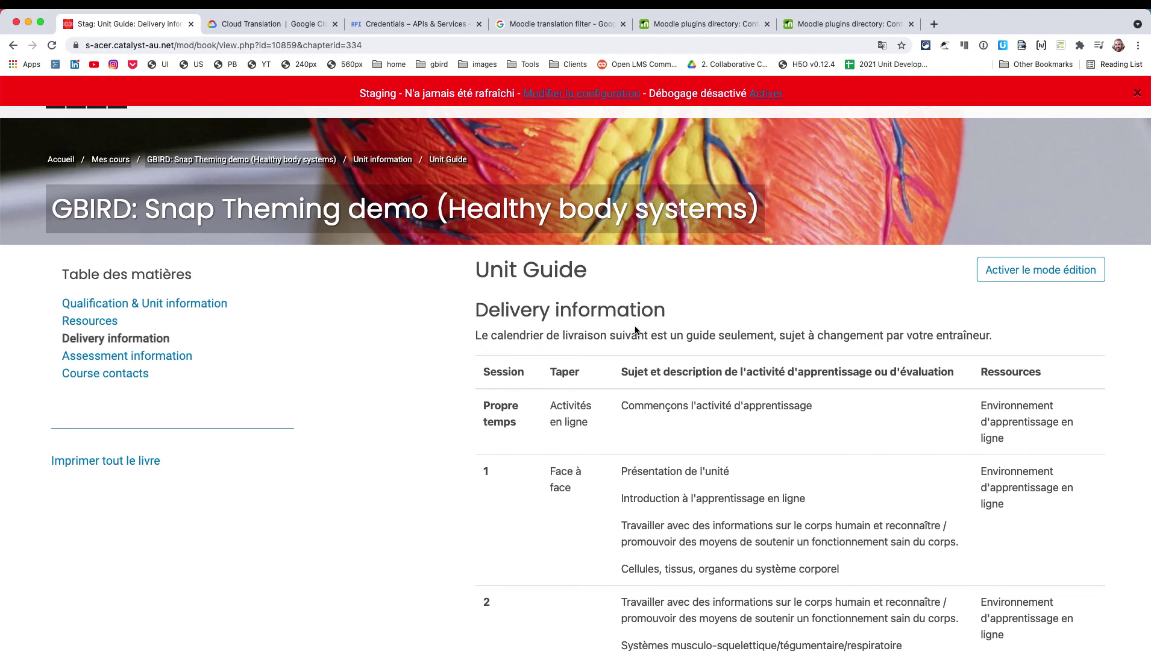
pyautogui.scroll(-10, 635, 329)
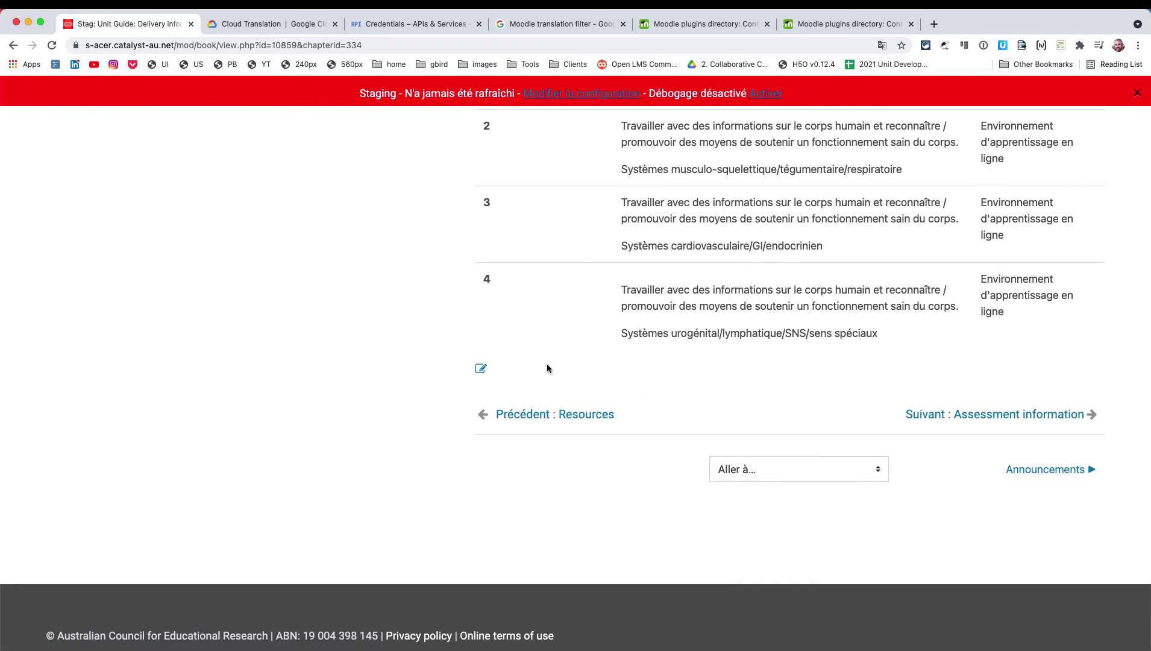
pyautogui.click(479, 369)
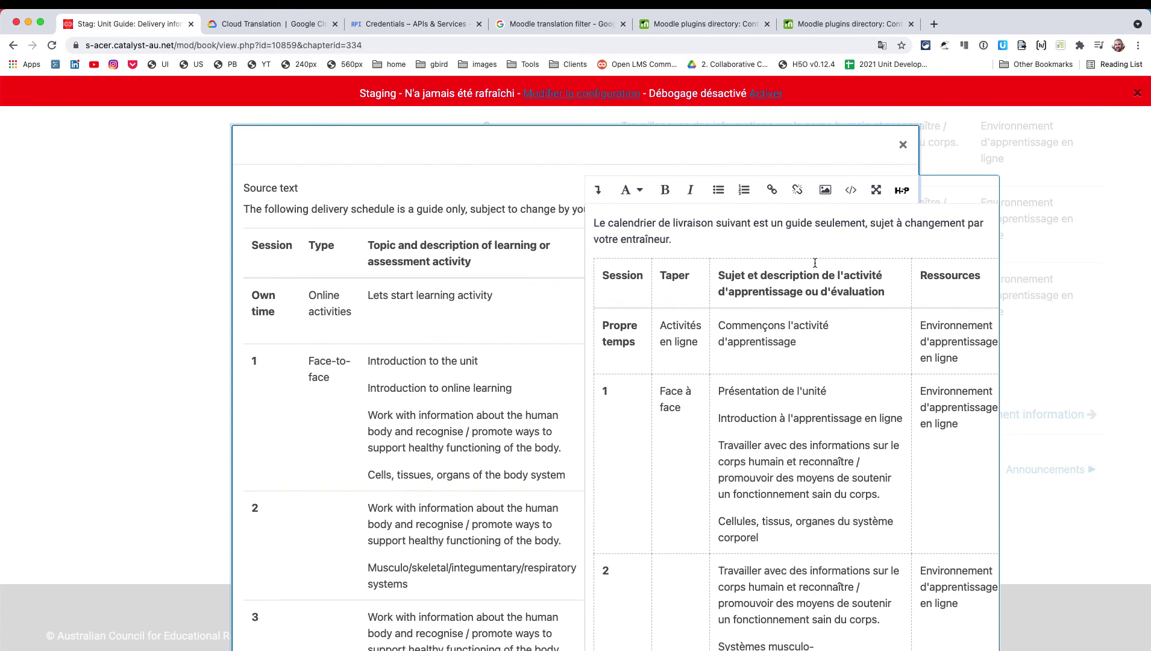
pyautogui.click(902, 145)
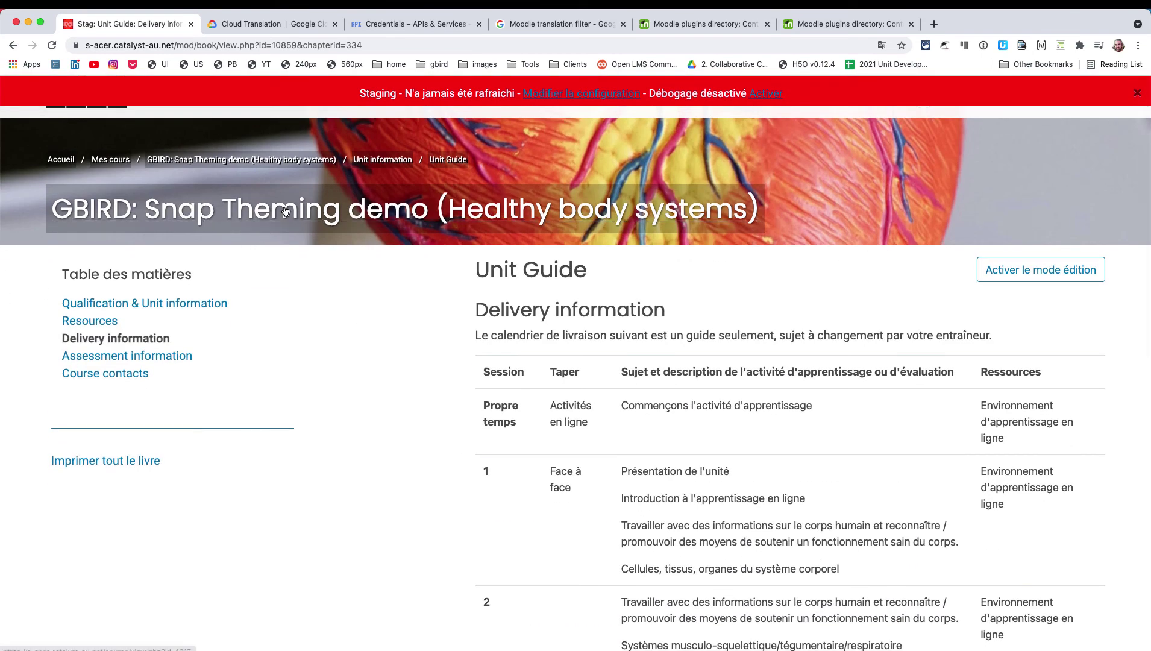
pyautogui.click(286, 211)
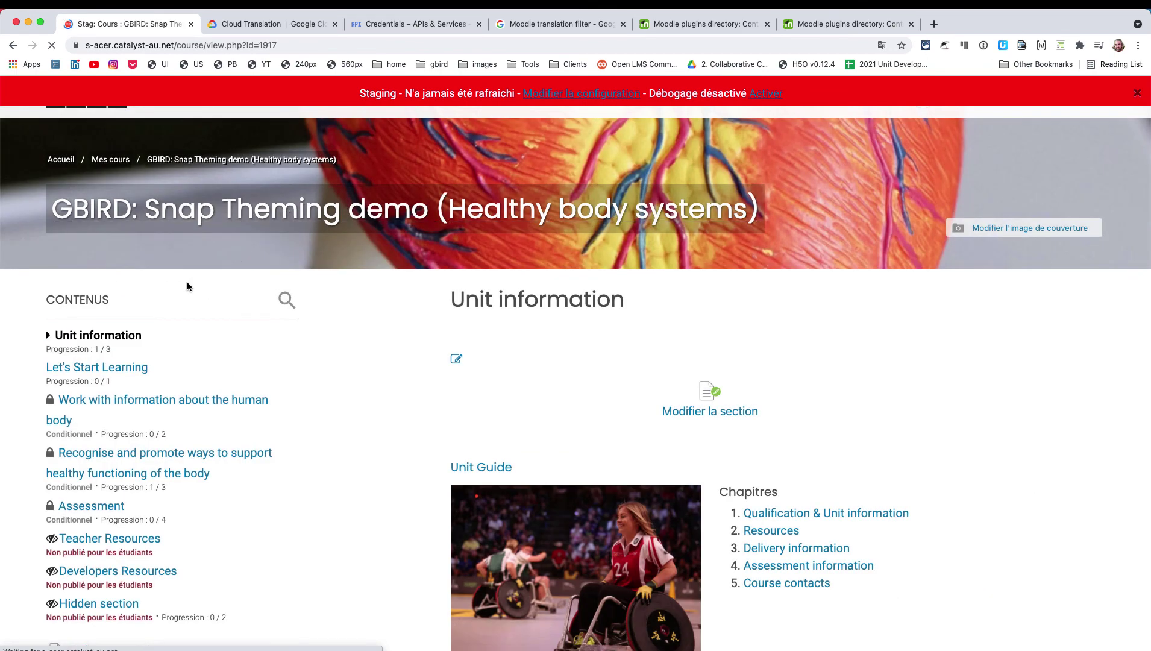
# Step: Open the Work with information about the human body section and its An introduction to human anatomy chapter
pyautogui.click(165, 410)
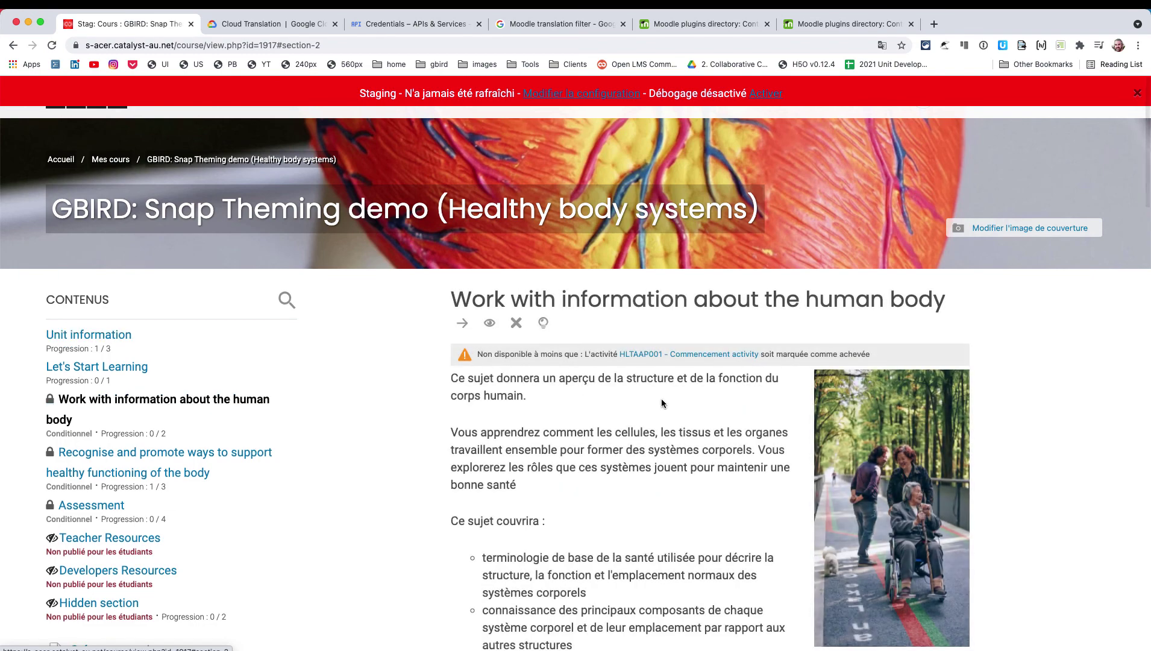
pyautogui.scroll(-3, 802, 415)
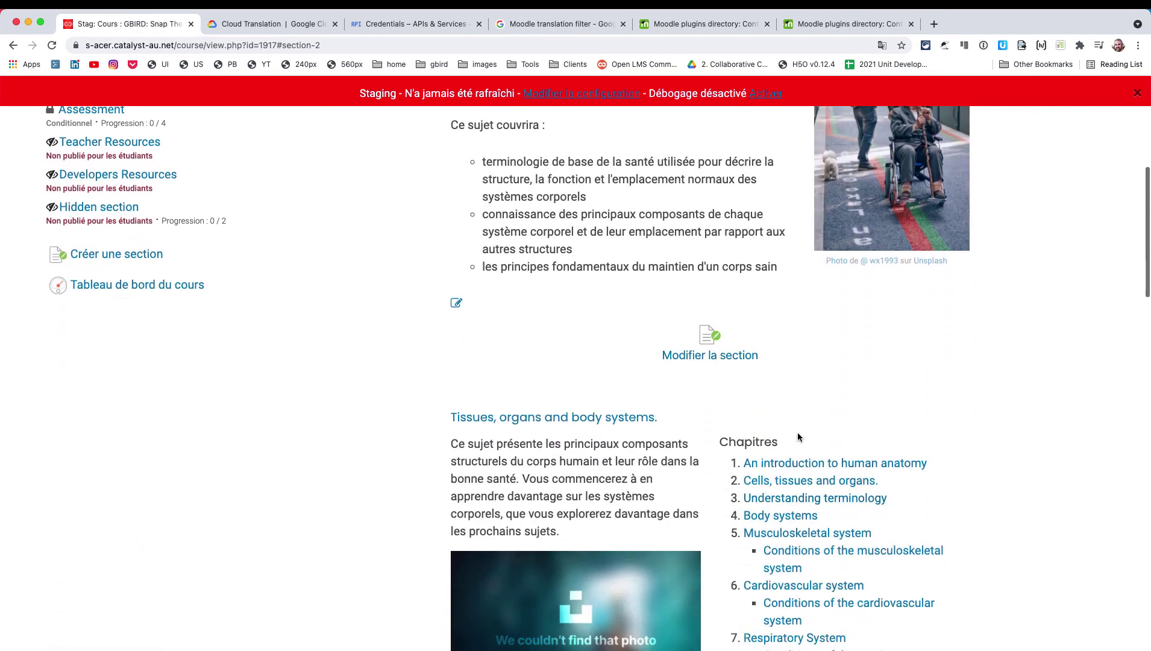
pyautogui.click(797, 464)
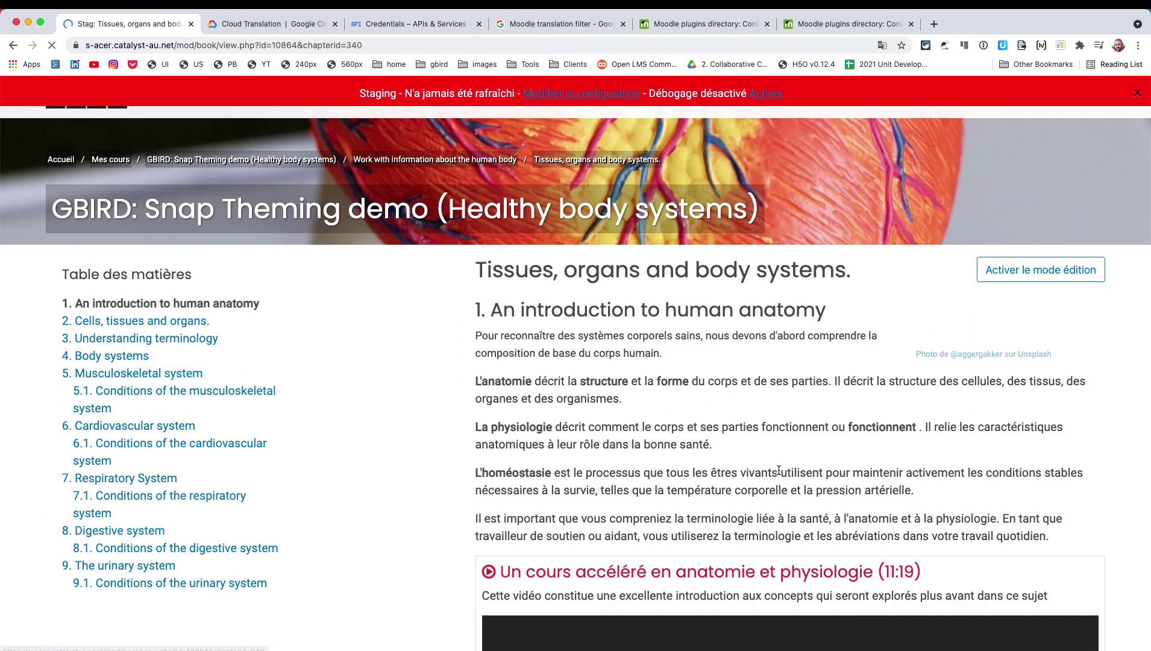
pyautogui.scroll(-3, 585, 435)
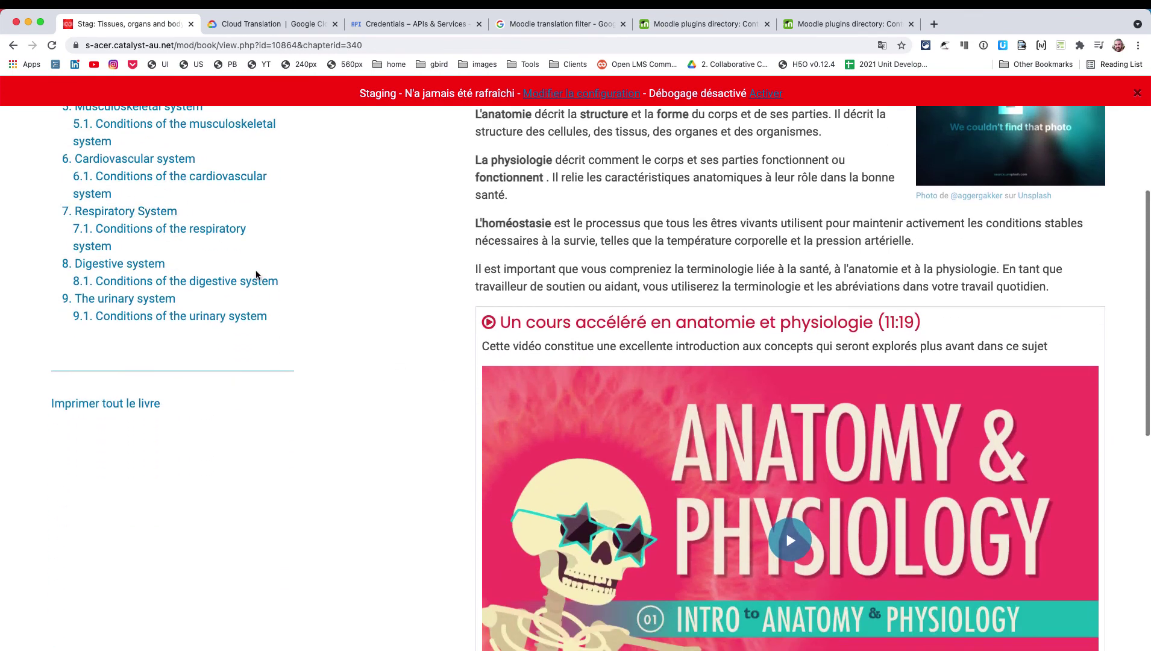
pyautogui.scroll(3, 199, 282)
# Step: Move through chapter 2 on cells, tissues and organs to chapter 3, Understanding terminology
pyautogui.click(137, 275)
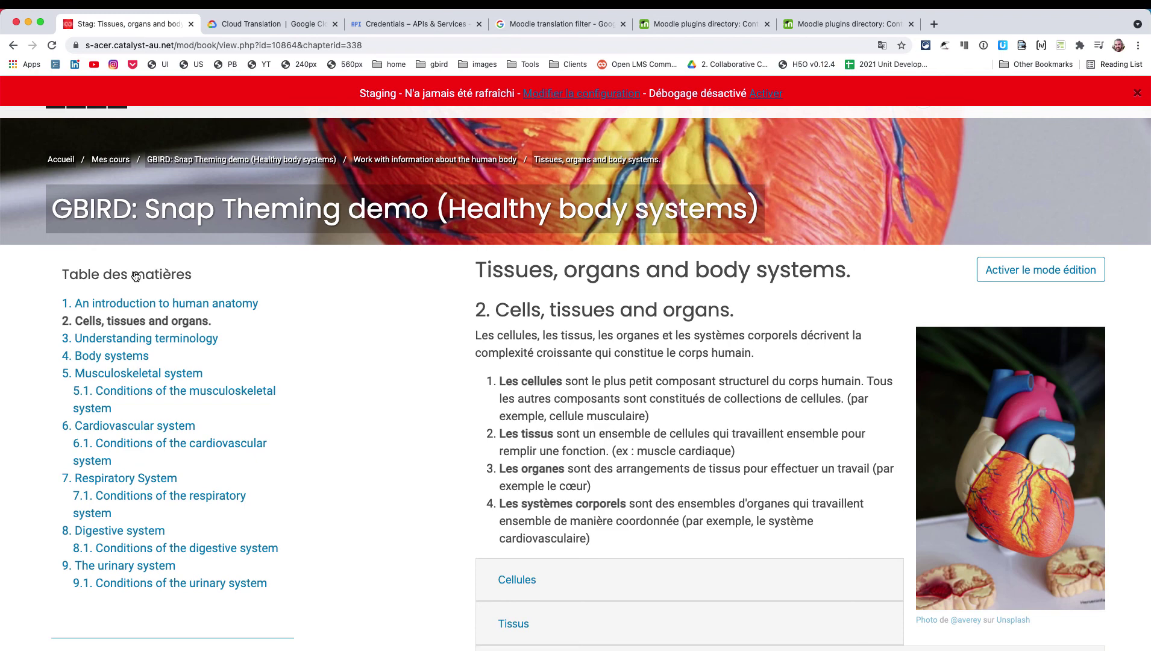
pyautogui.click(131, 347)
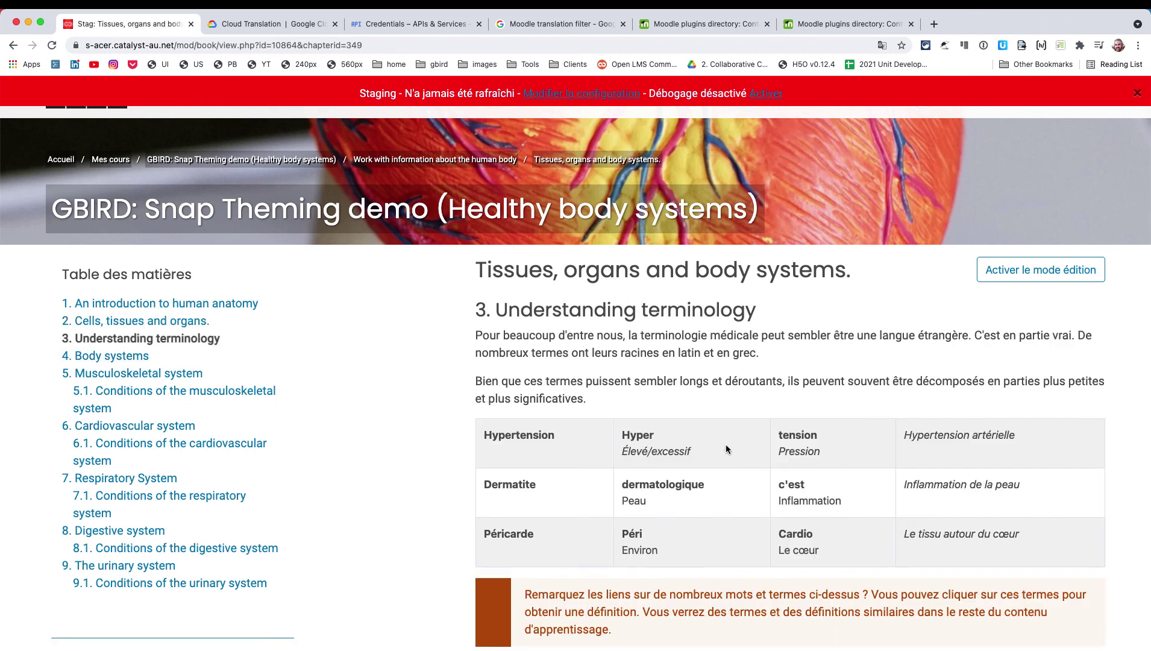
pyautogui.scroll(-10, 576, 431)
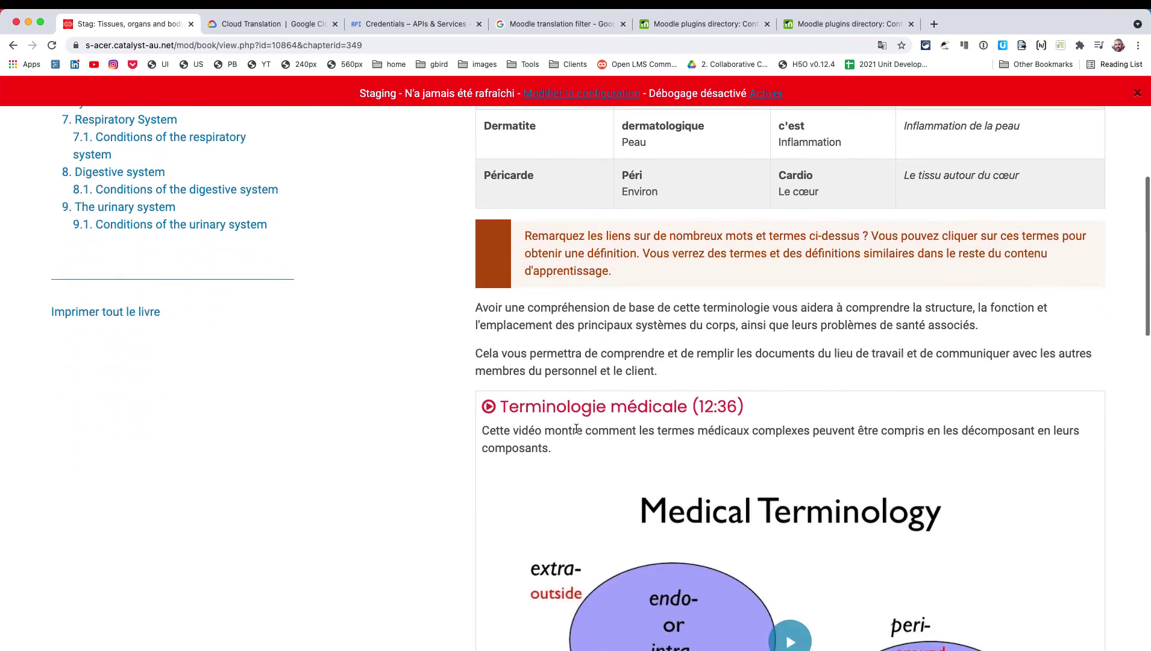
pyautogui.scroll(5, 576, 429)
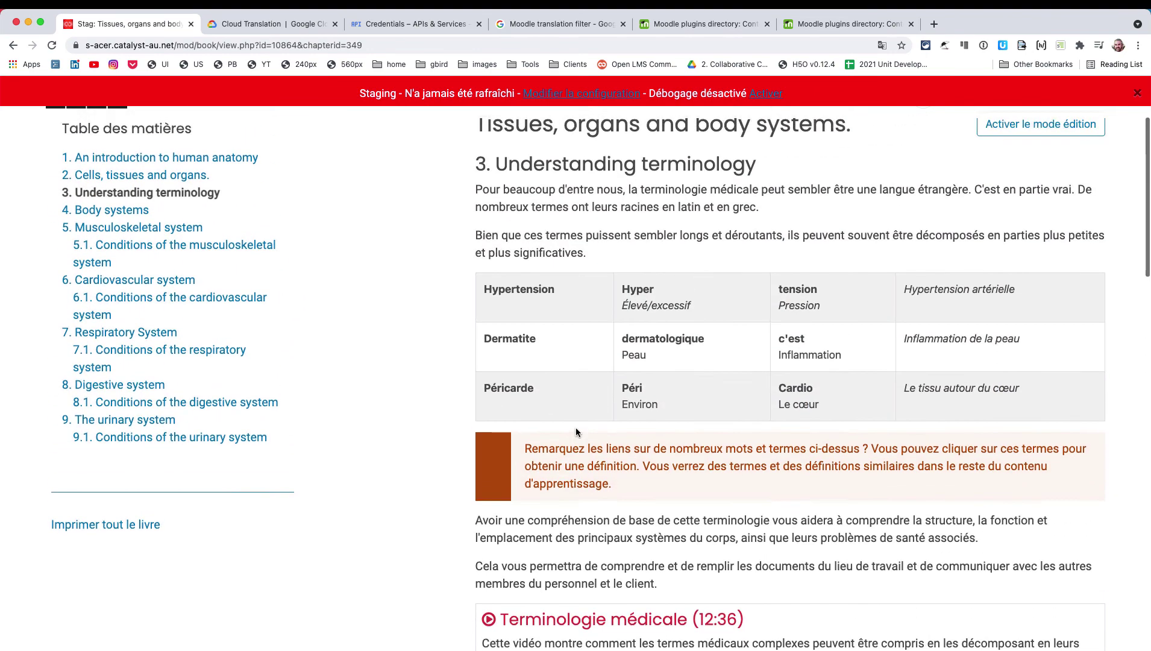
pyautogui.scroll(-7, 575, 427)
pyautogui.scroll(6, 576, 428)
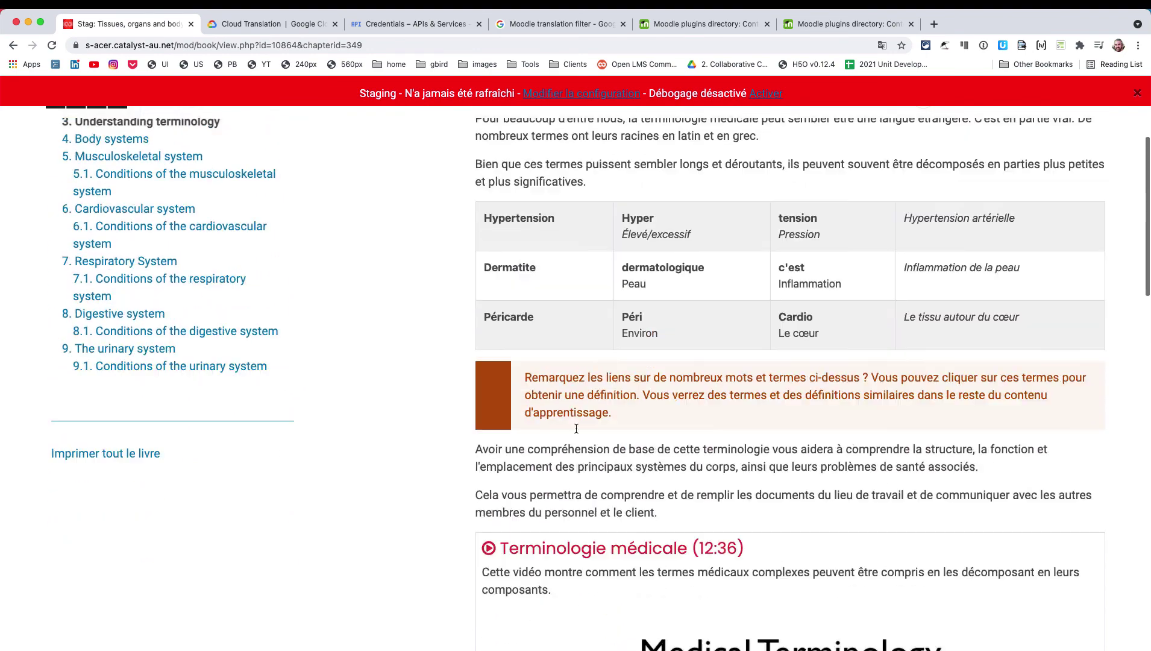
pyautogui.scroll(5, 575, 428)
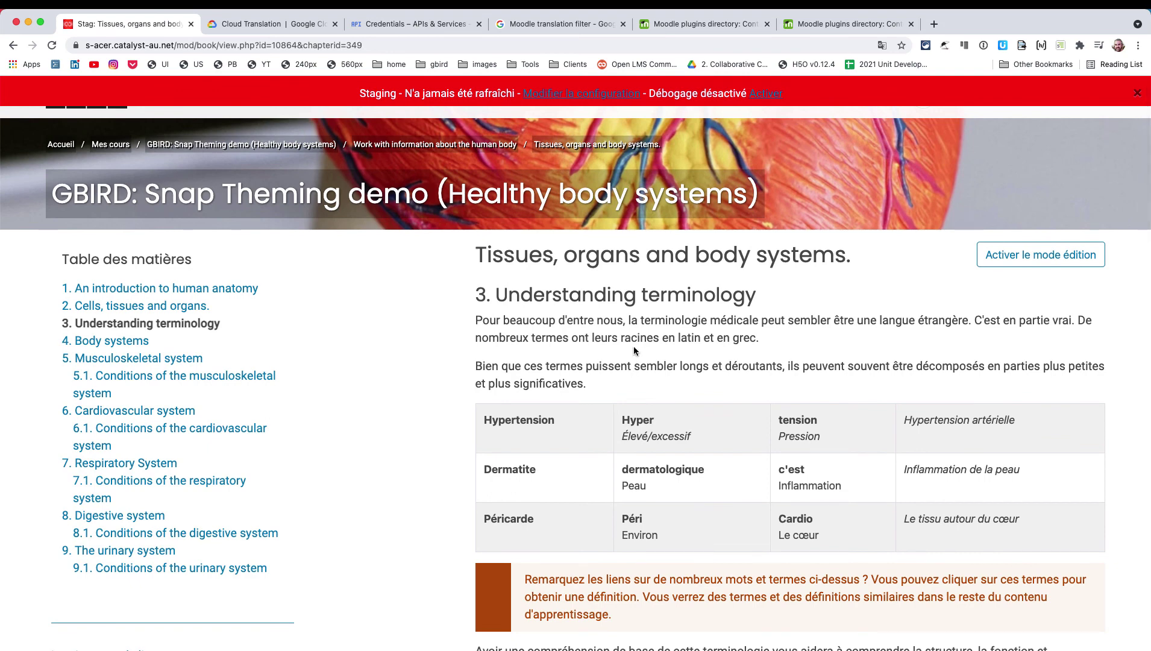
pyautogui.scroll(-10, 880, 416)
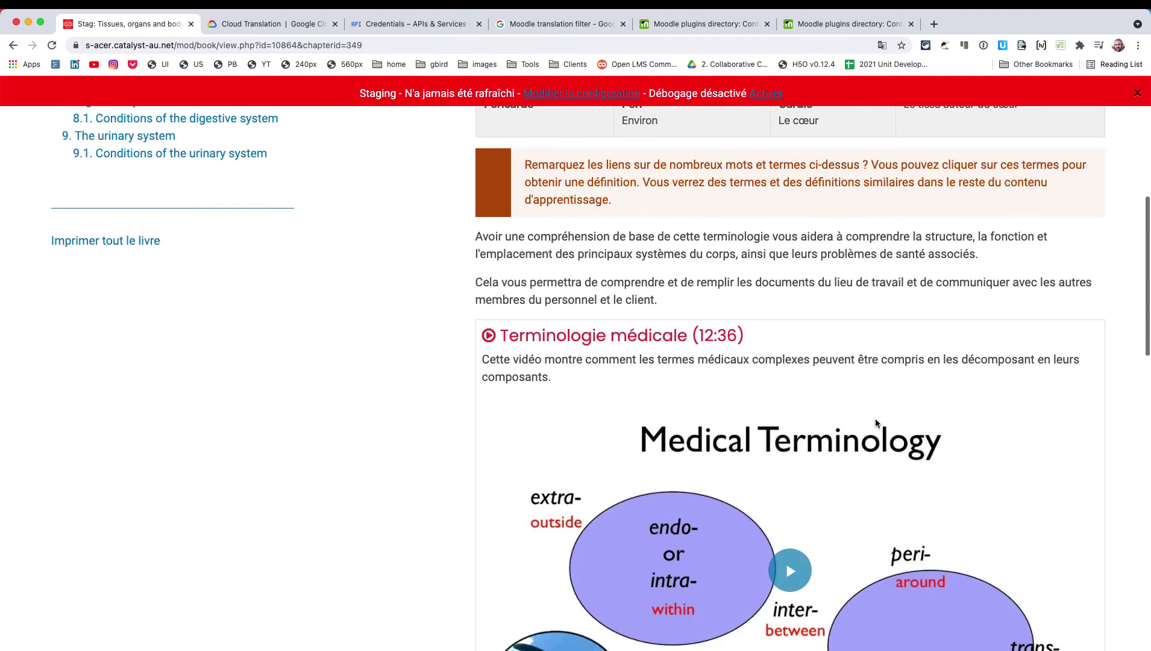
pyautogui.scroll(-3, 877, 423)
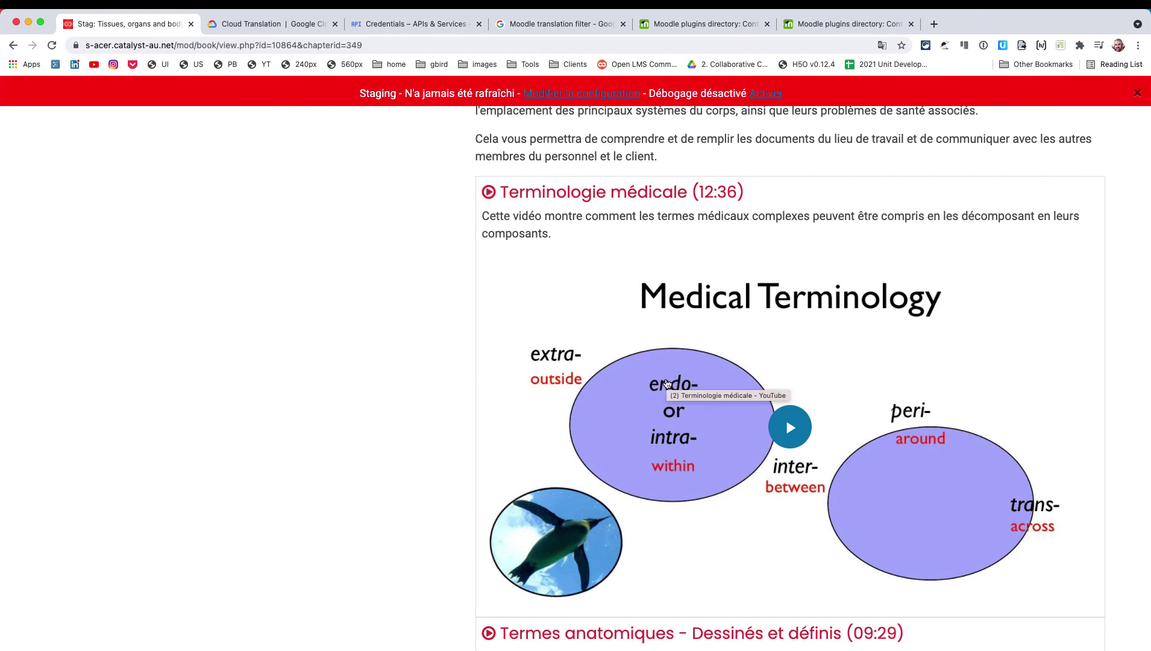
# Step: Play the Terminologie médicale video, mute its sound, and pause it a few seconds in
pyautogui.click(794, 438)
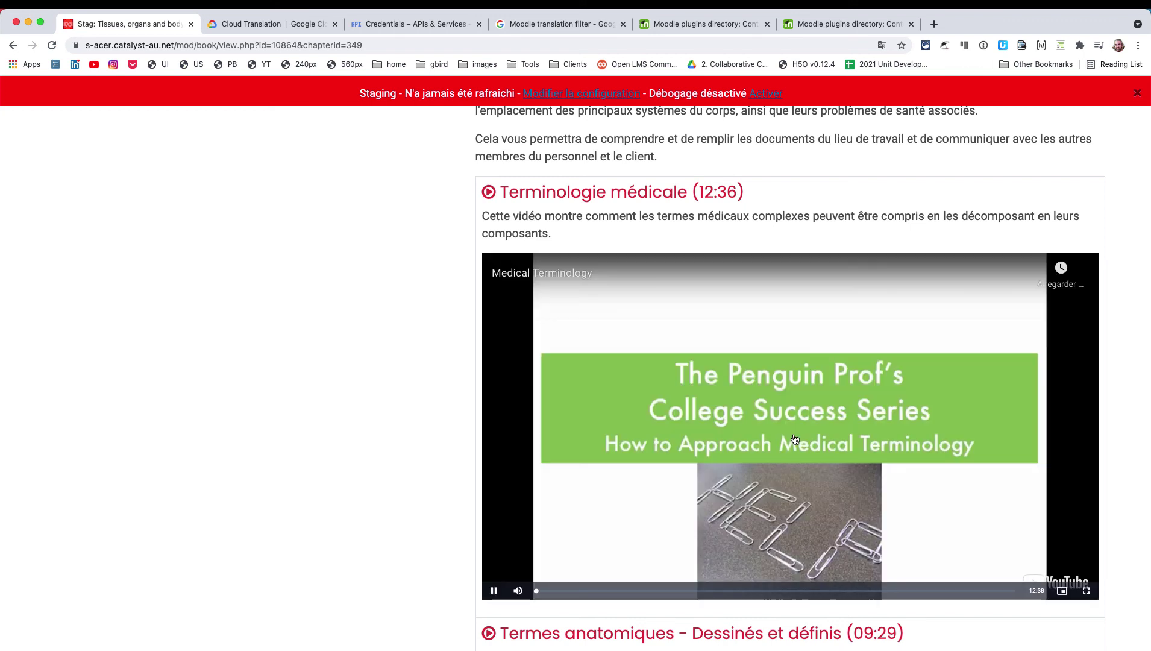
pyautogui.click(517, 591)
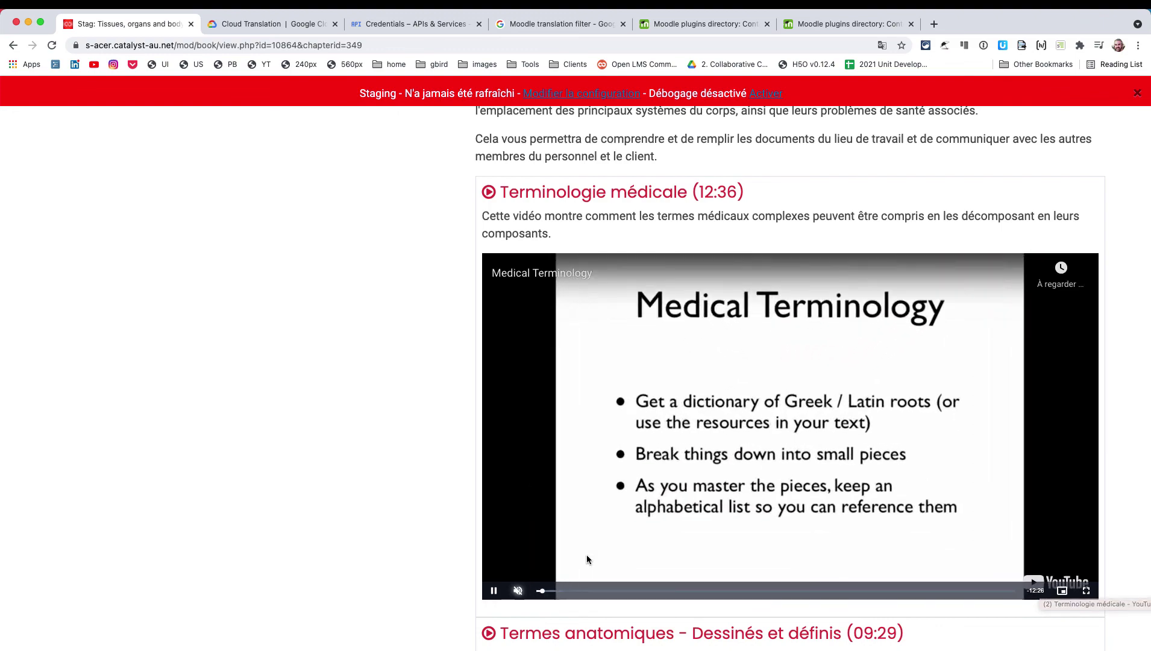
pyautogui.click(494, 591)
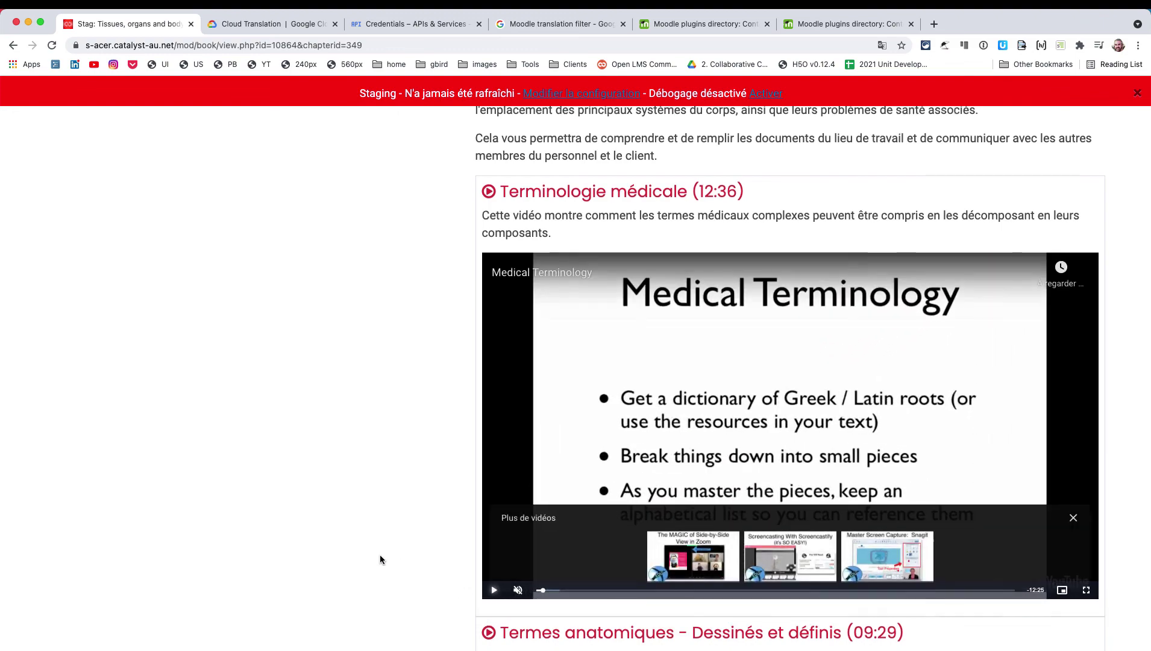